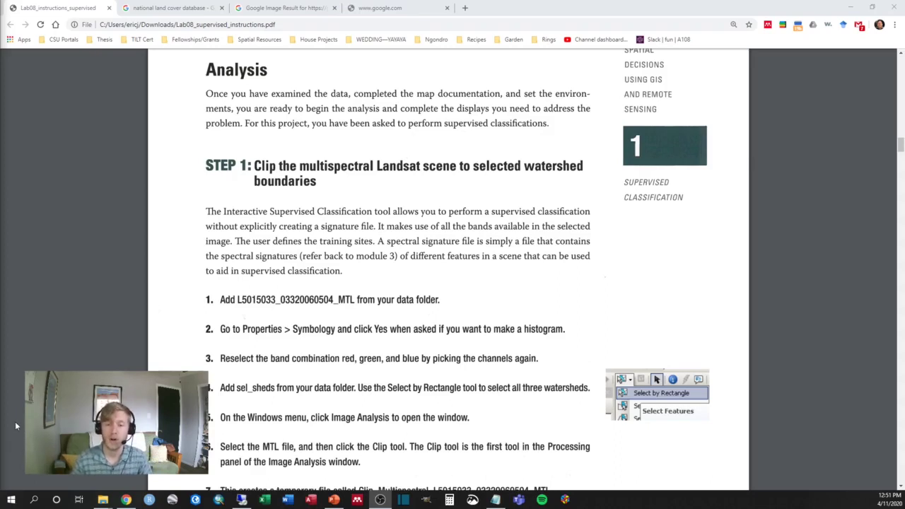
# Step: Read the Step 1 clipping instructions in the lab PDF and switch to ArcMap
pyautogui.scroll(-1, 315, 218)
pyautogui.scroll(-1, 315, 218)
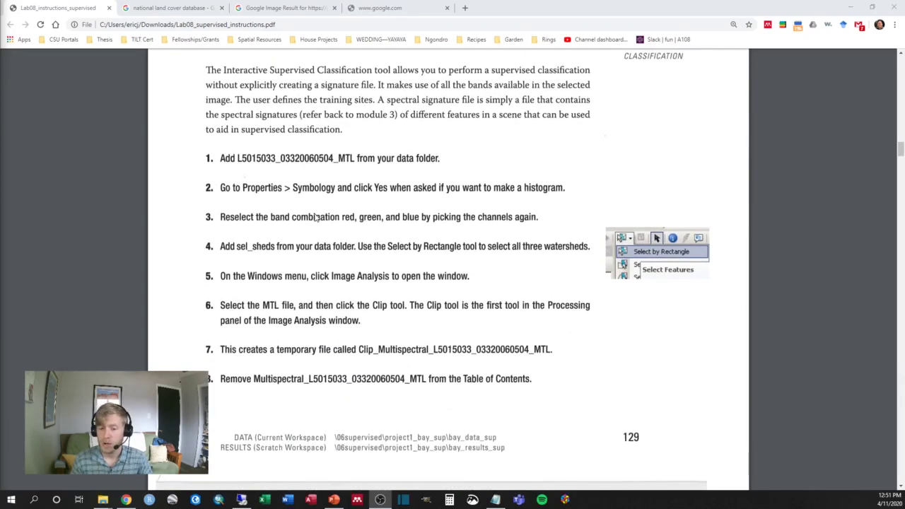
pyautogui.click(854, 6)
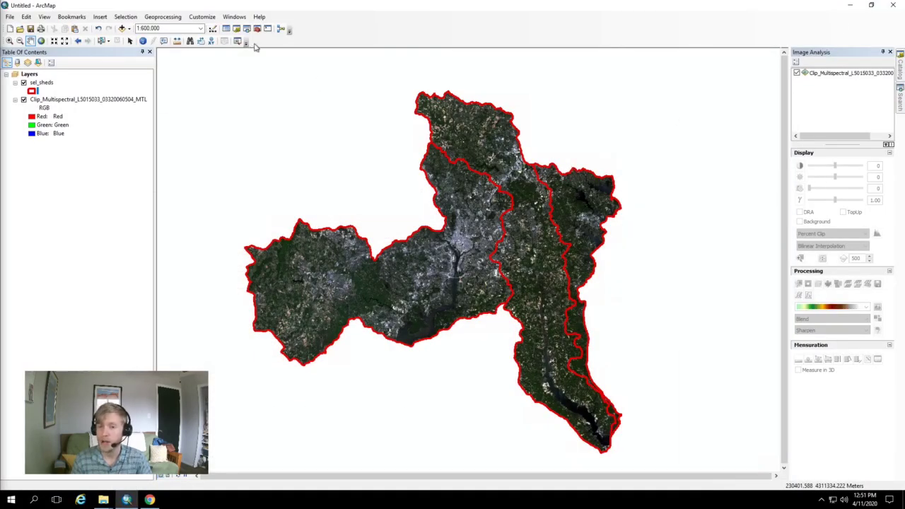
# Step: Display the Image Classification toolbar, and move it clear of the clipped multispectral image
pyautogui.click(207, 19)
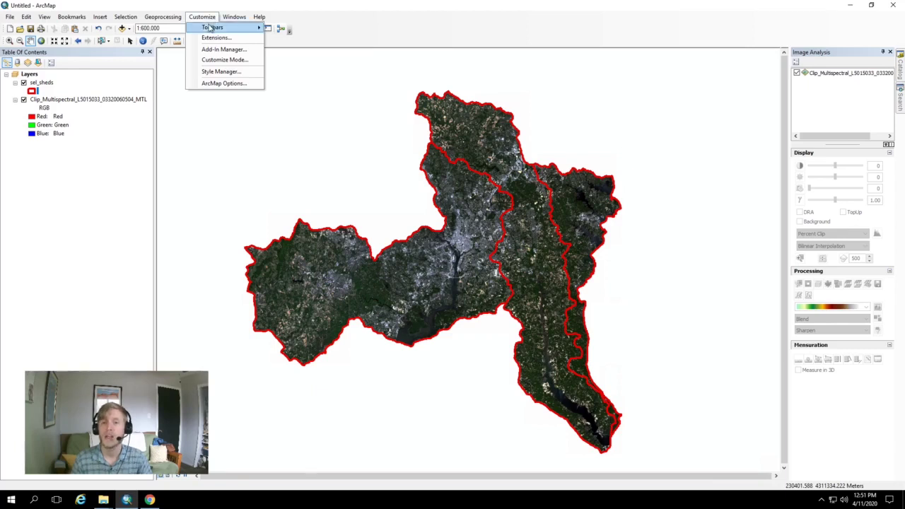
pyautogui.moveTo(210, 28)
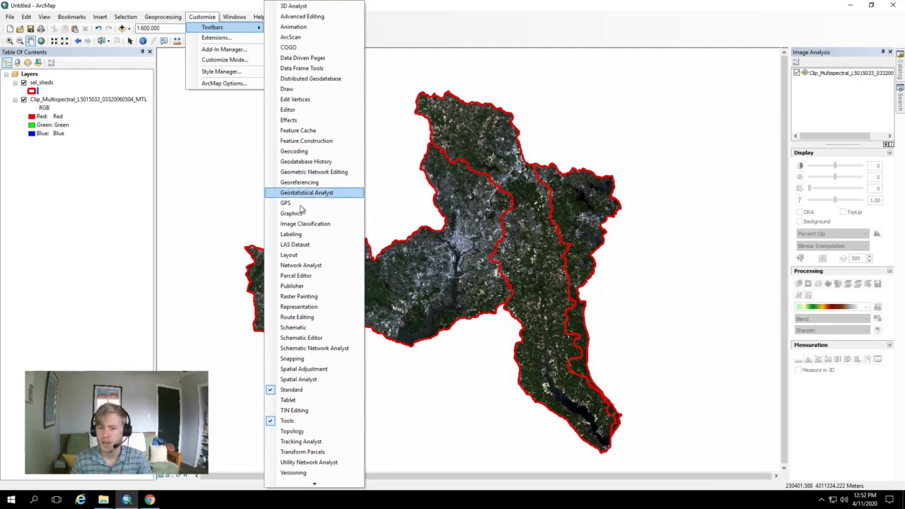
pyautogui.click(303, 223)
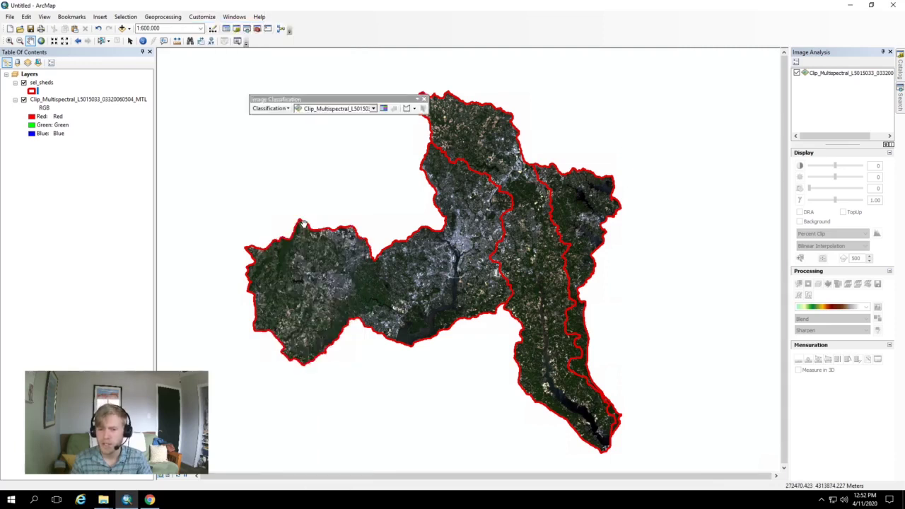
pyautogui.click(283, 109)
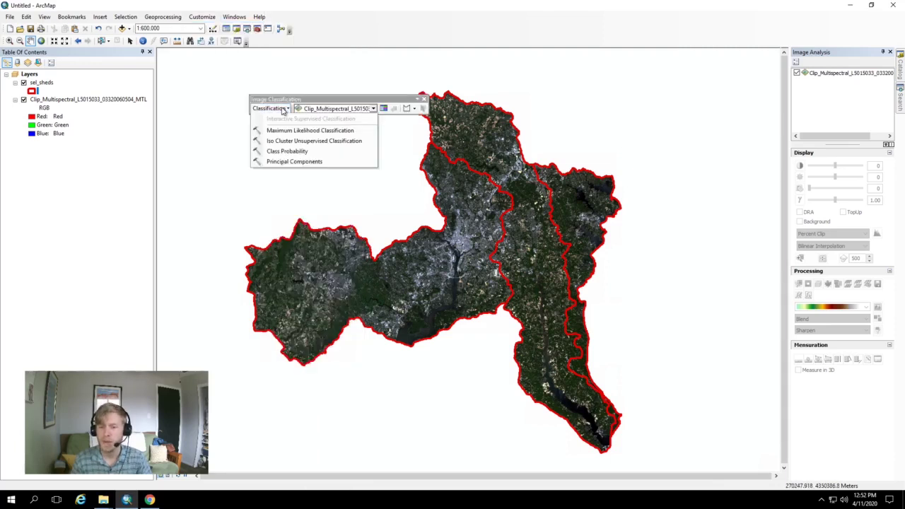
pyautogui.click(282, 109)
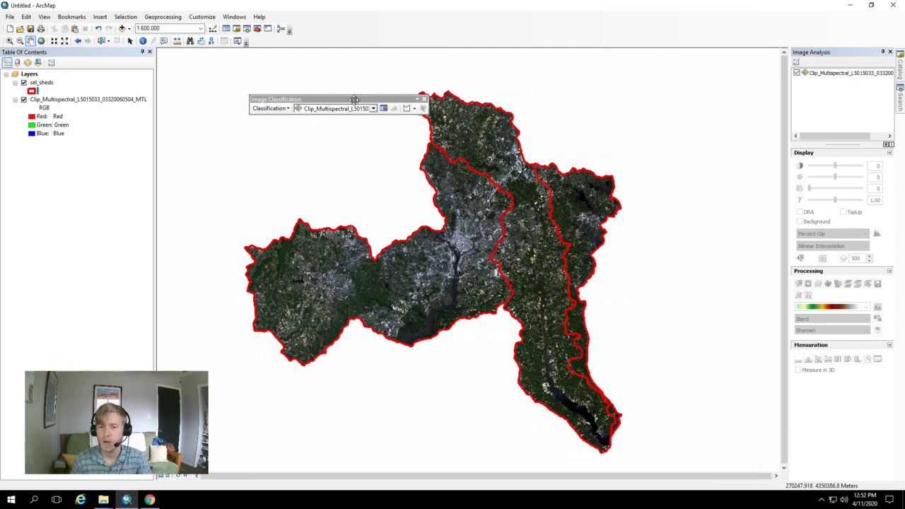
pyautogui.moveTo(354, 99); pyautogui.dragTo(327, 86)
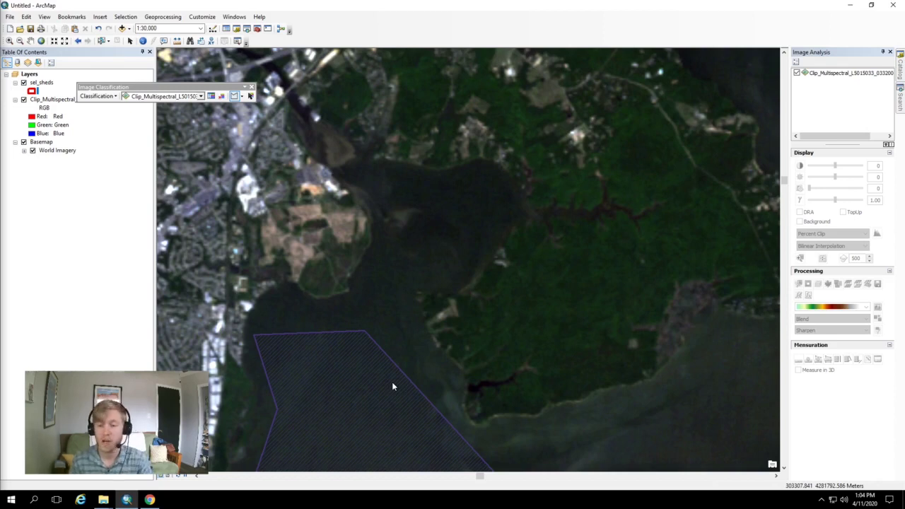
# Step: Open the Training Sample Manager and draw a polygon training sample around the forested peninsula east of the water sample
pyautogui.click(211, 97)
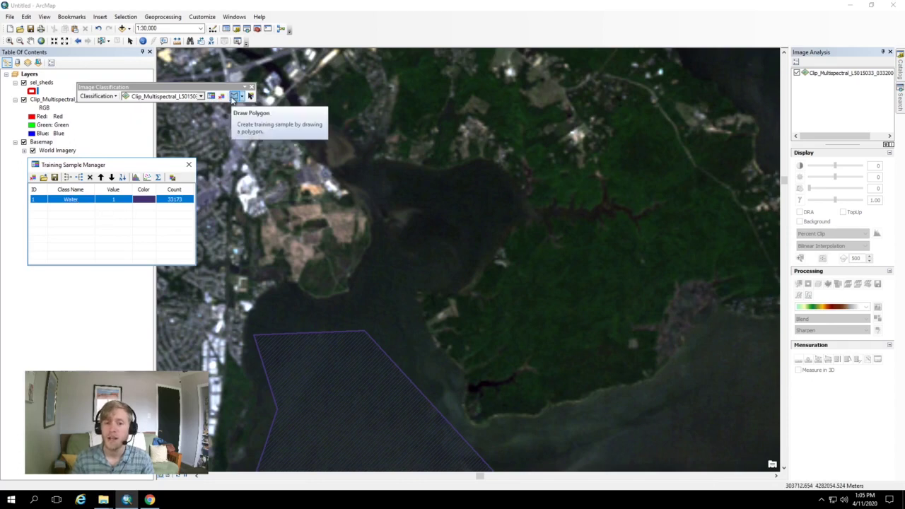
pyautogui.click(235, 98)
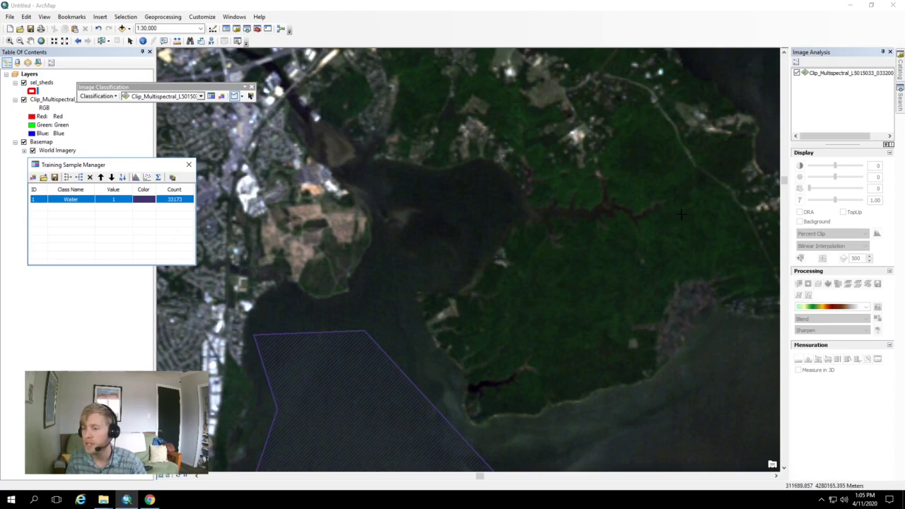
pyautogui.click(712, 192)
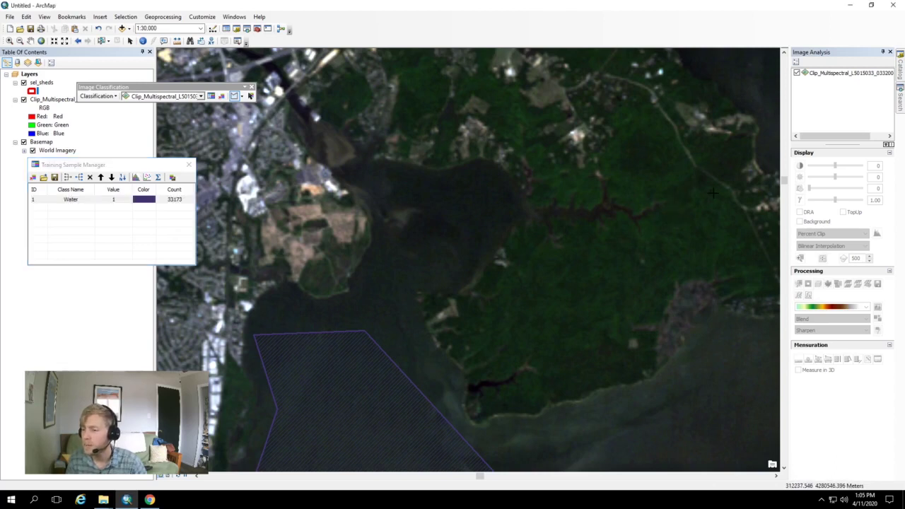
pyautogui.click(646, 218)
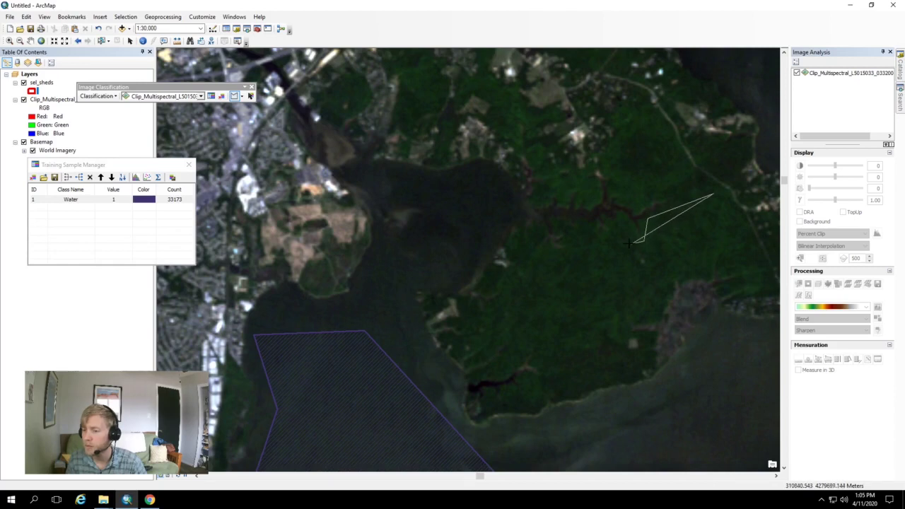
pyautogui.click(628, 243)
pyautogui.click(604, 235)
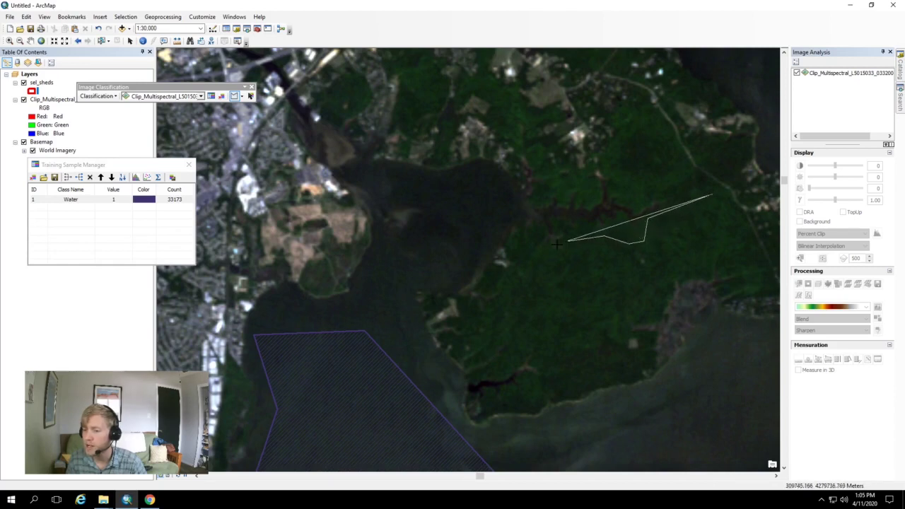
pyautogui.click(550, 254)
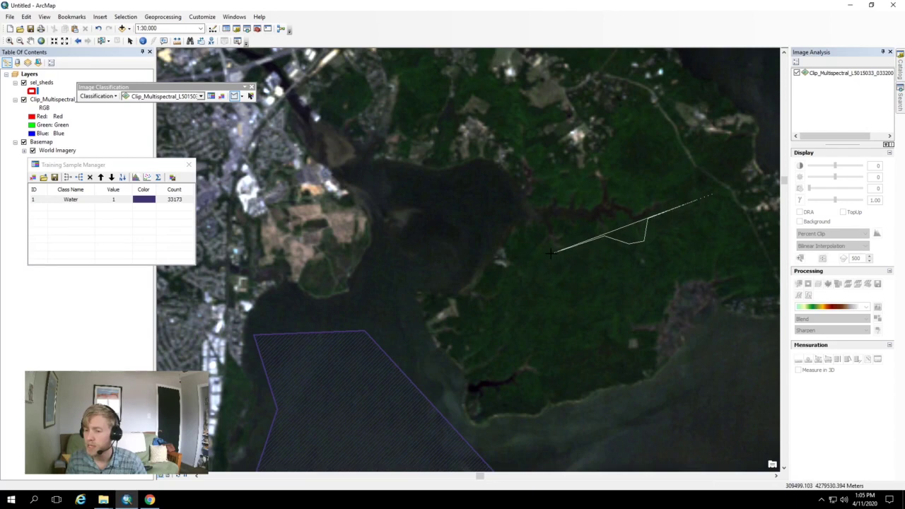
pyautogui.click(492, 319)
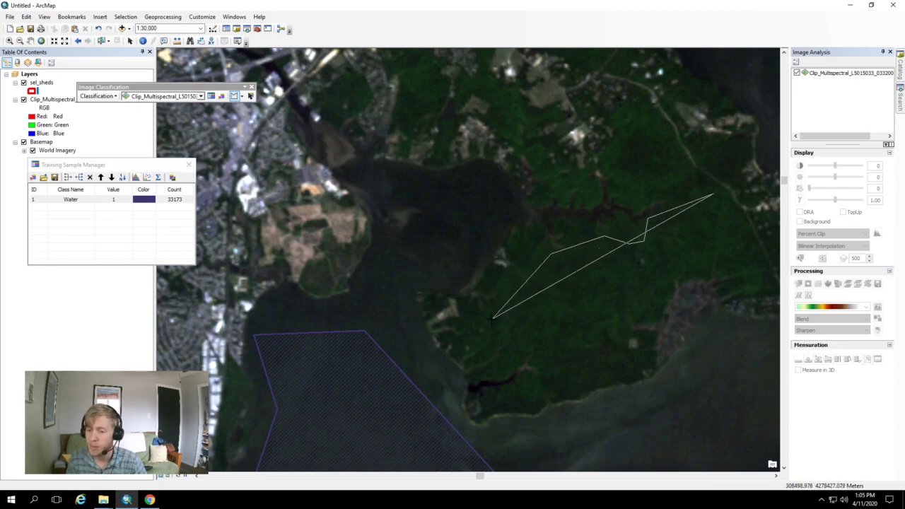
pyautogui.click(523, 361)
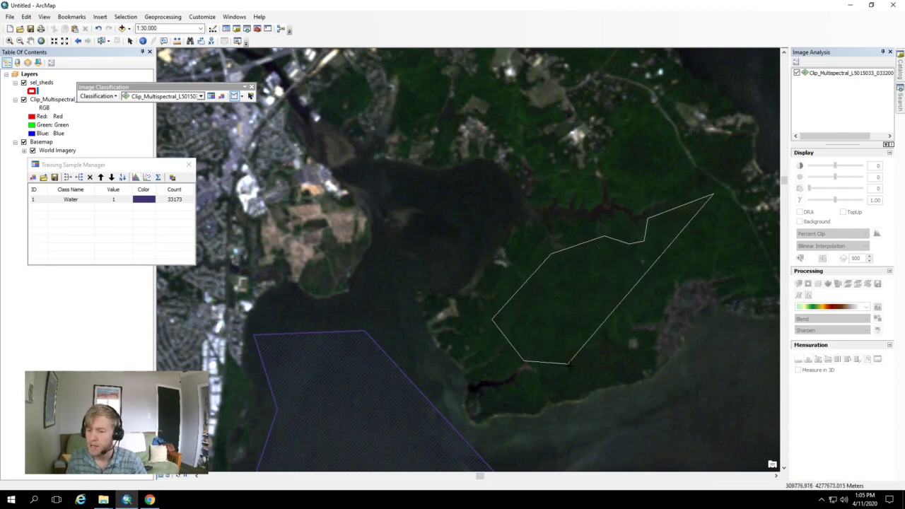
pyautogui.click(554, 371)
pyautogui.click(566, 387)
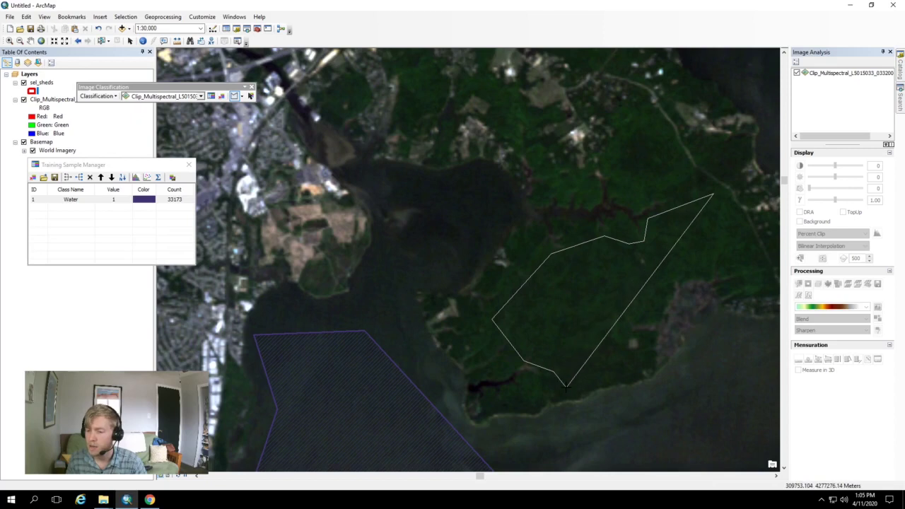
pyautogui.click(636, 376)
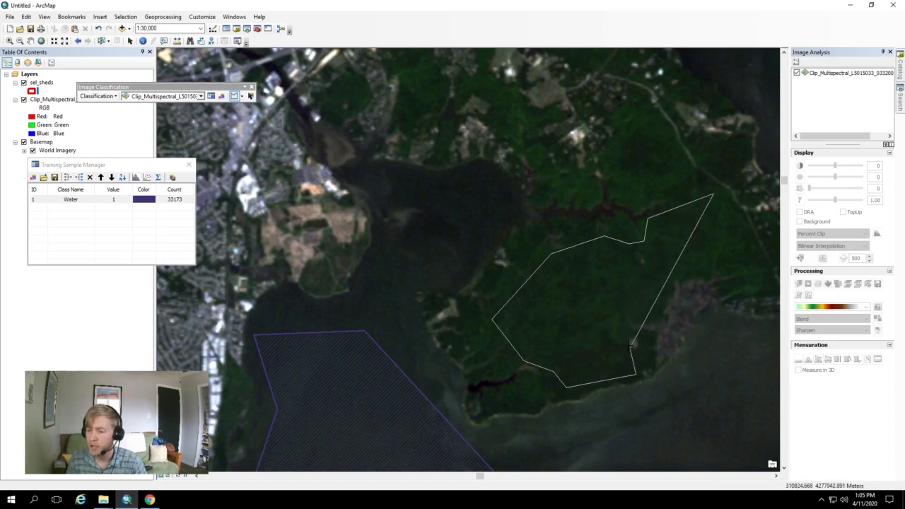
pyautogui.click(617, 319)
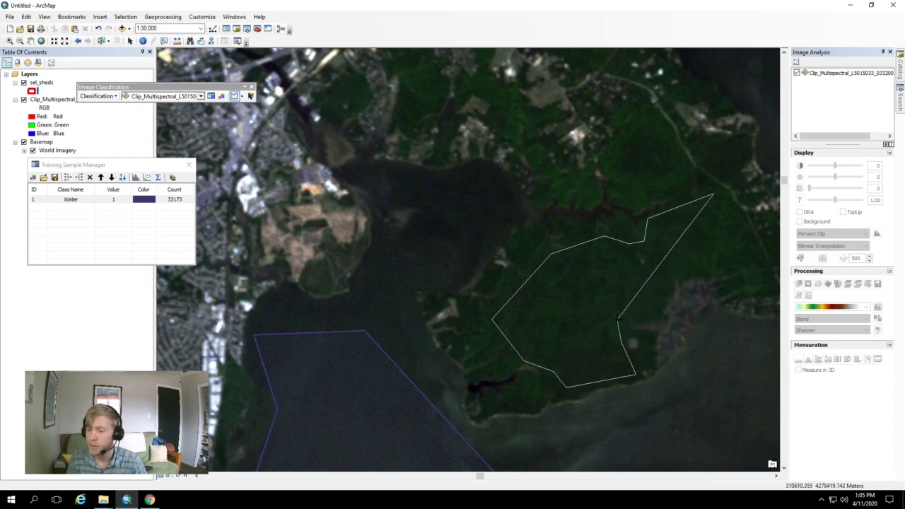
pyautogui.click(711, 256)
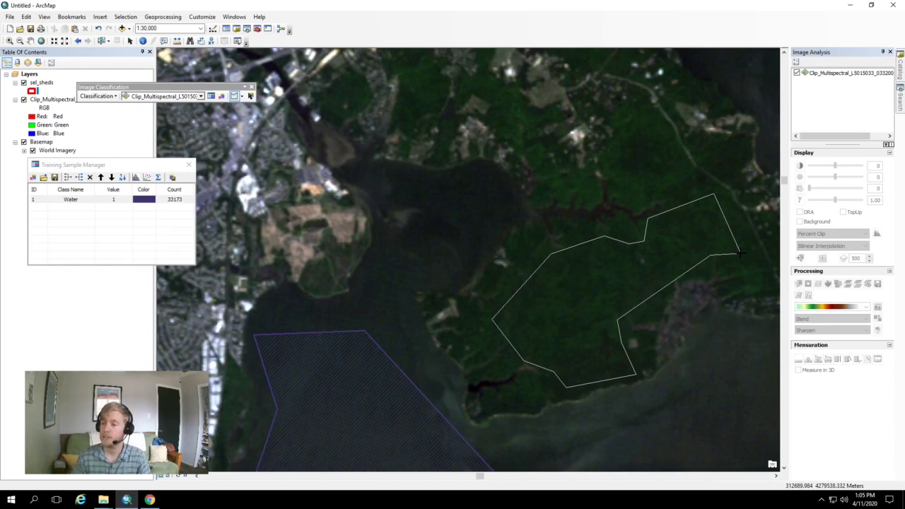
pyautogui.doubleClick(740, 252)
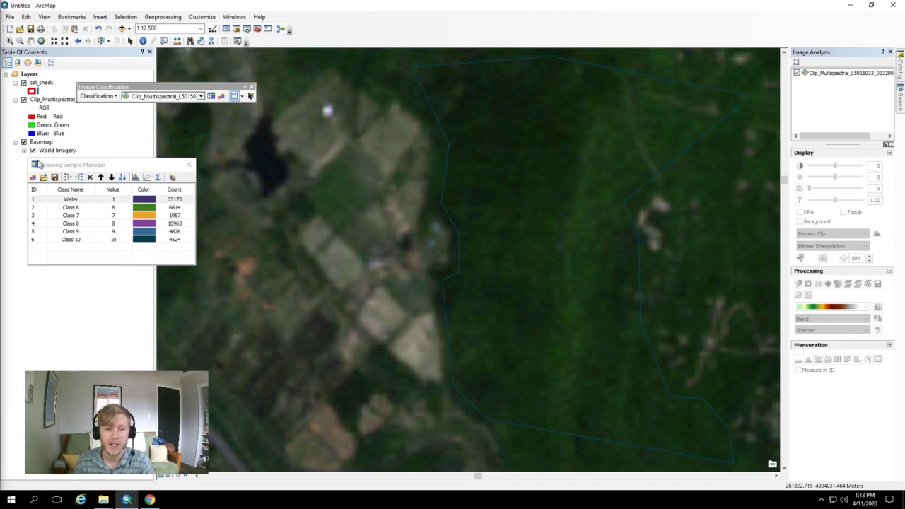
# Step: Compare the sampled forest area with World Imagery by hiding the clipped multispectral layer and showing it again
pyautogui.click(41, 164)
pyautogui.moveTo(45, 167); pyautogui.dragTo(31, 203)
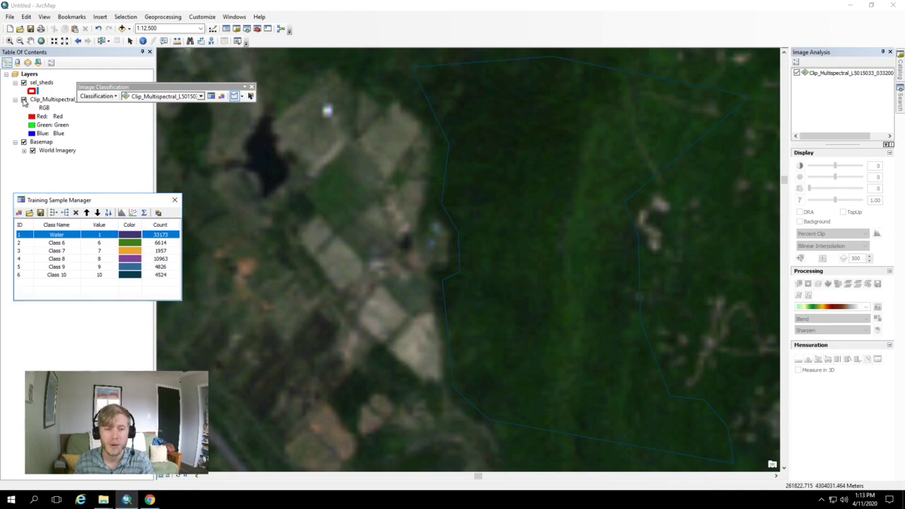
pyautogui.click(24, 100)
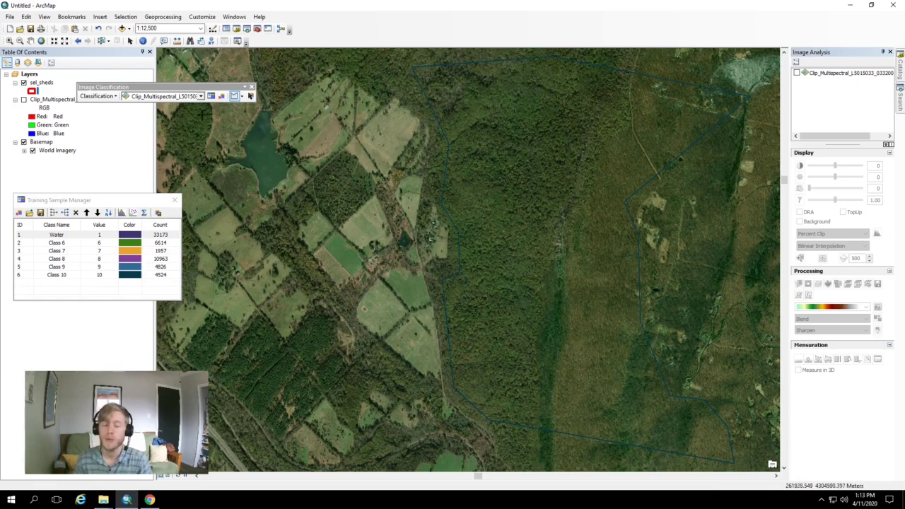
pyautogui.click(25, 102)
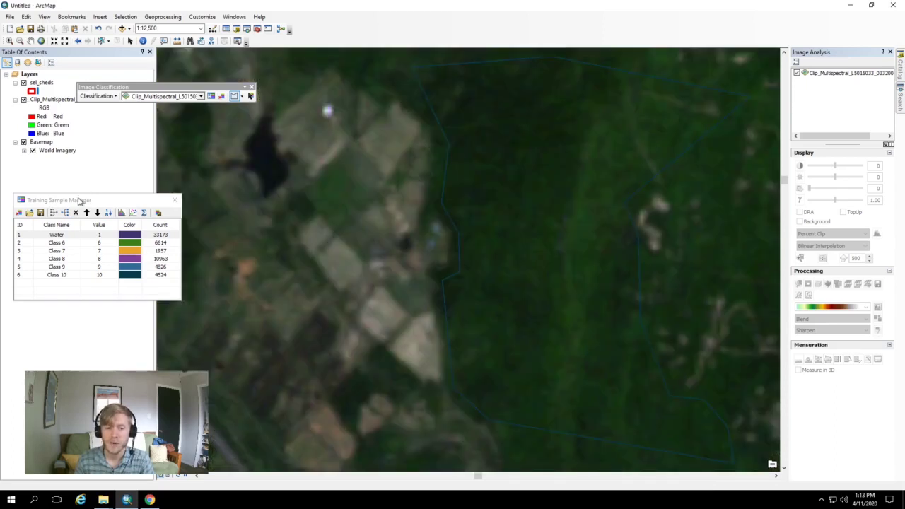
# Step: Merge the training samples Class 6 through Class 10 into one class and rename it Forest
pyautogui.moveTo(102, 198); pyautogui.dragTo(486, 129)
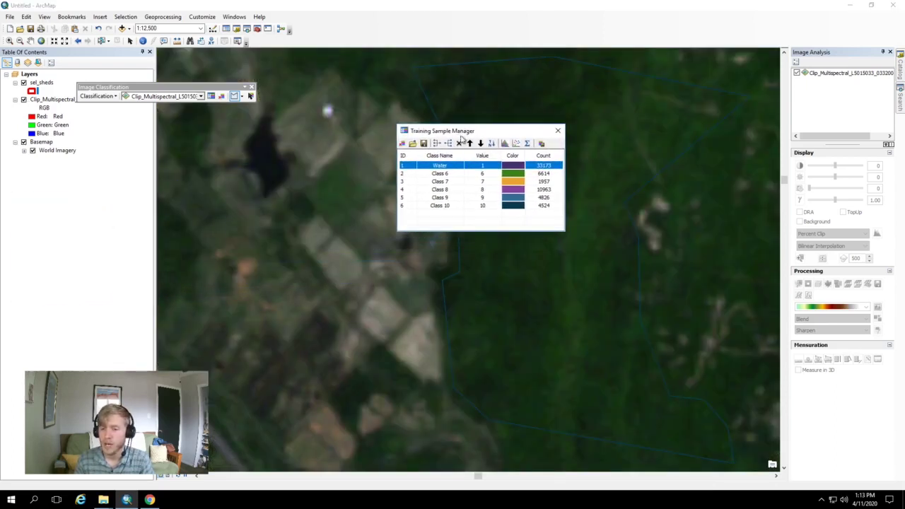
pyautogui.click(442, 175)
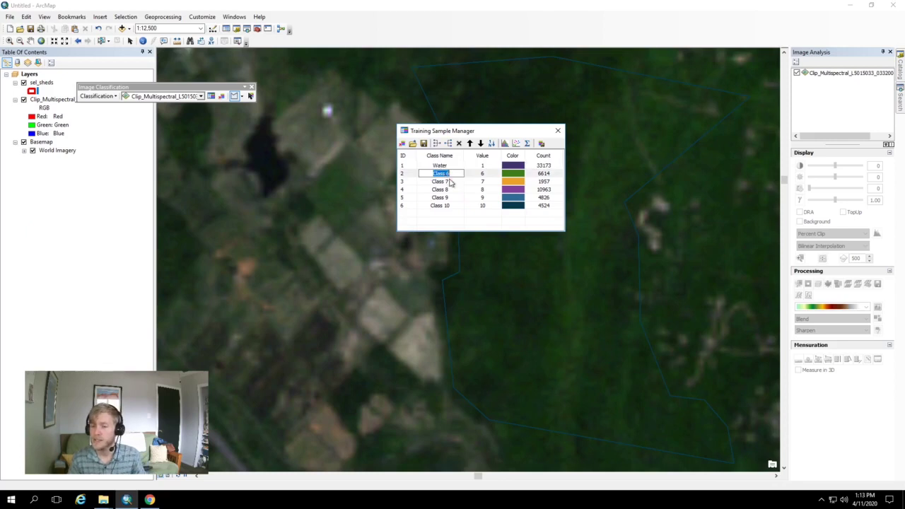
pyautogui.click(411, 174)
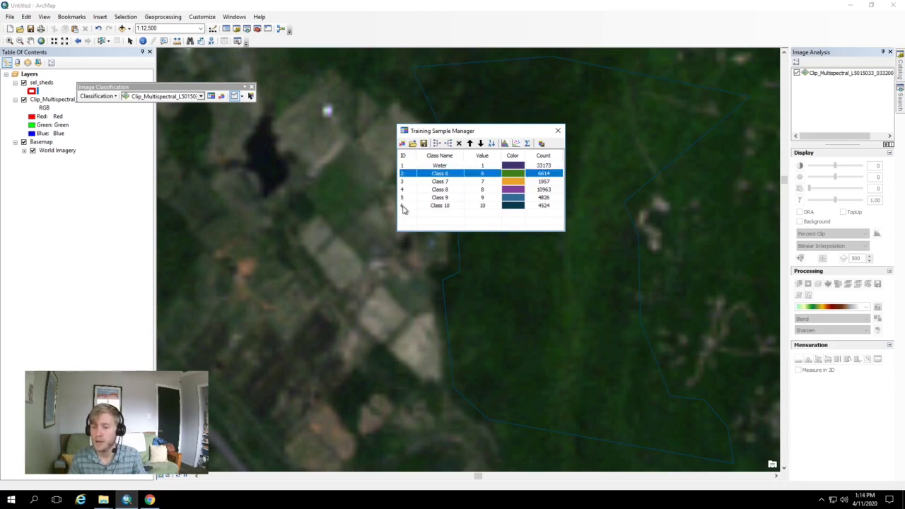
pyautogui.keyDown('shift'); pyautogui.click(403, 208); pyautogui.keyUp('shift')
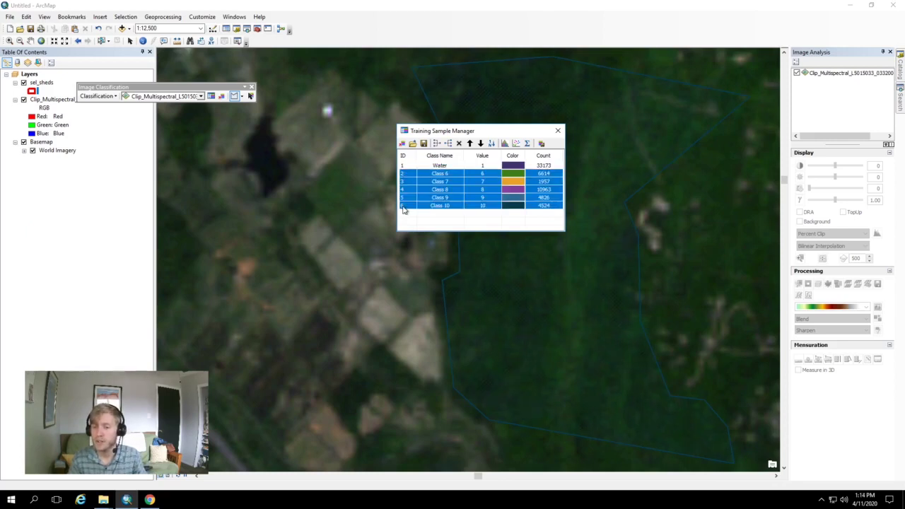
pyautogui.click(438, 144)
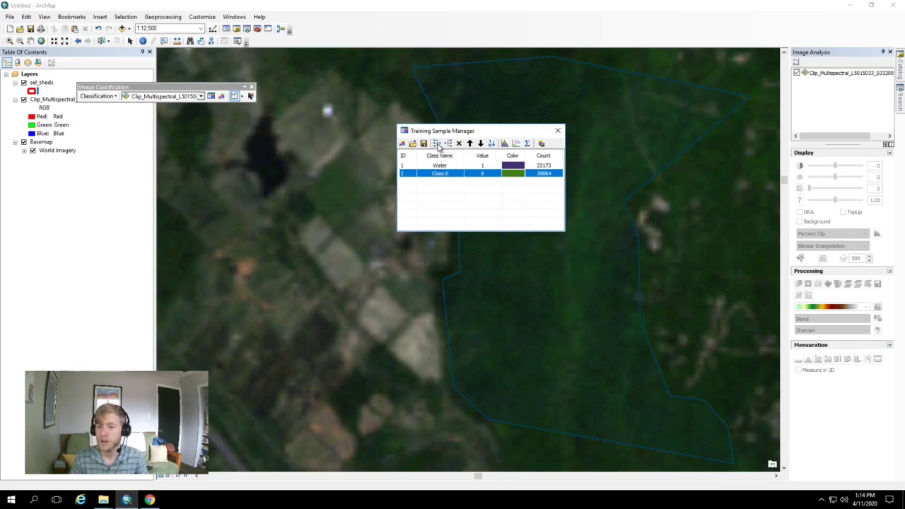
pyautogui.doubleClick(446, 178)
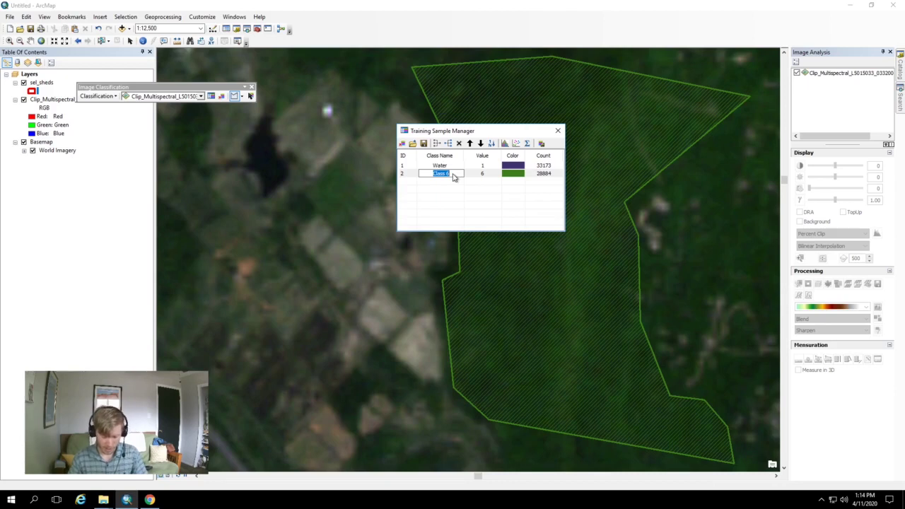
pyautogui.write('Forest')
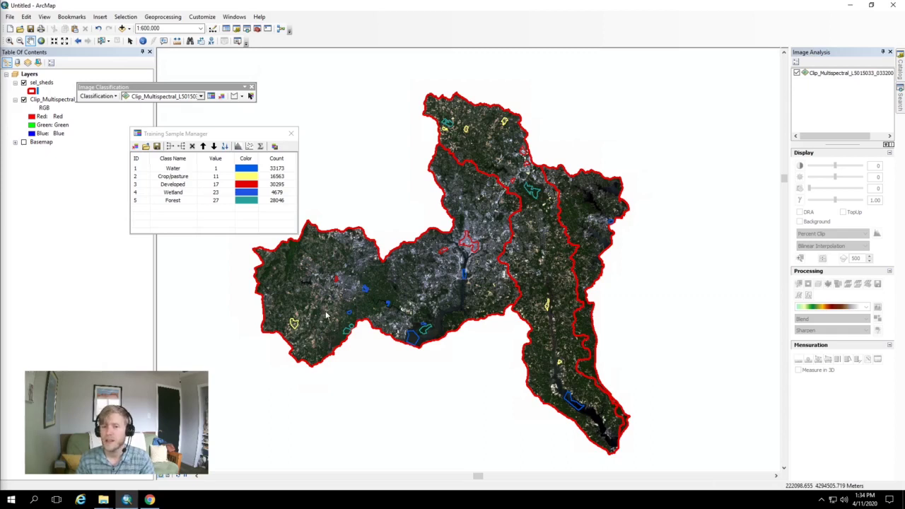
pyautogui.click(275, 148)
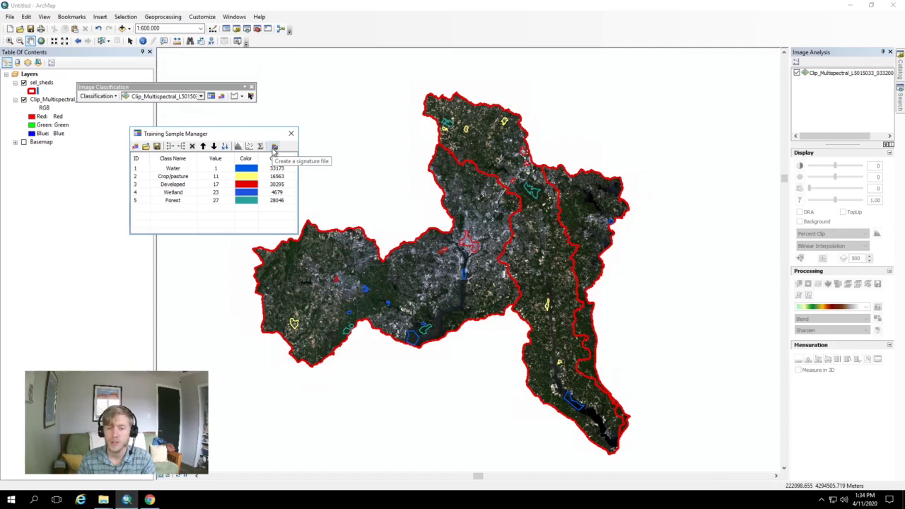
pyautogui.click(274, 148)
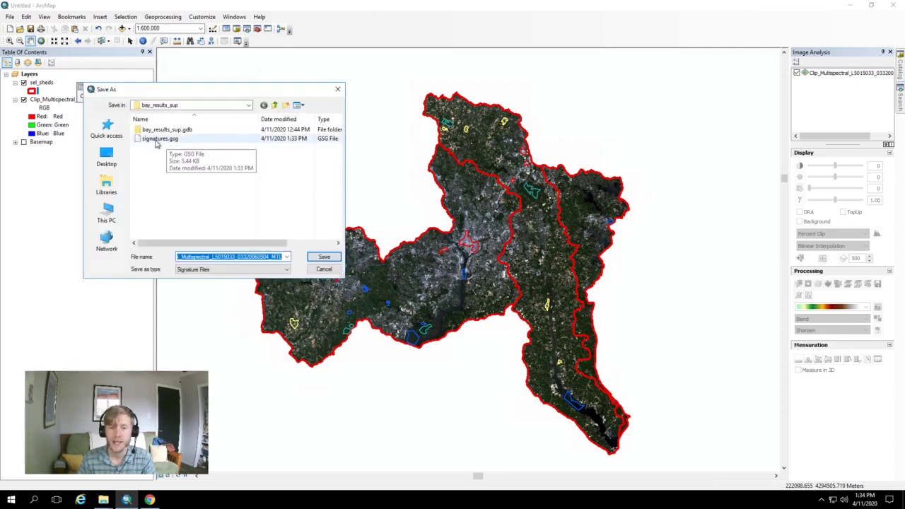
pyautogui.click(322, 268)
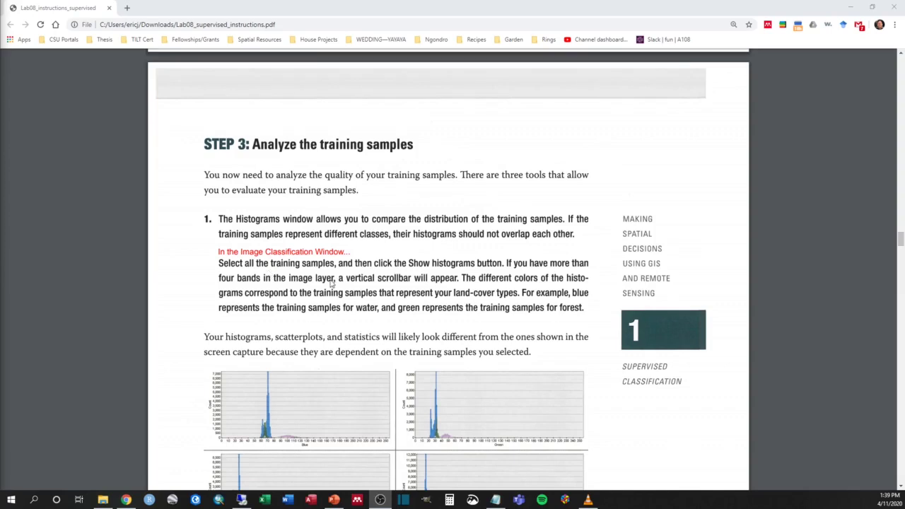
# Step: Read the Step 3 instructions on evaluating training samples with histograms, scatterplots and statistics, including questions Q1 to Q3
pyautogui.scroll(-2, 331, 281)
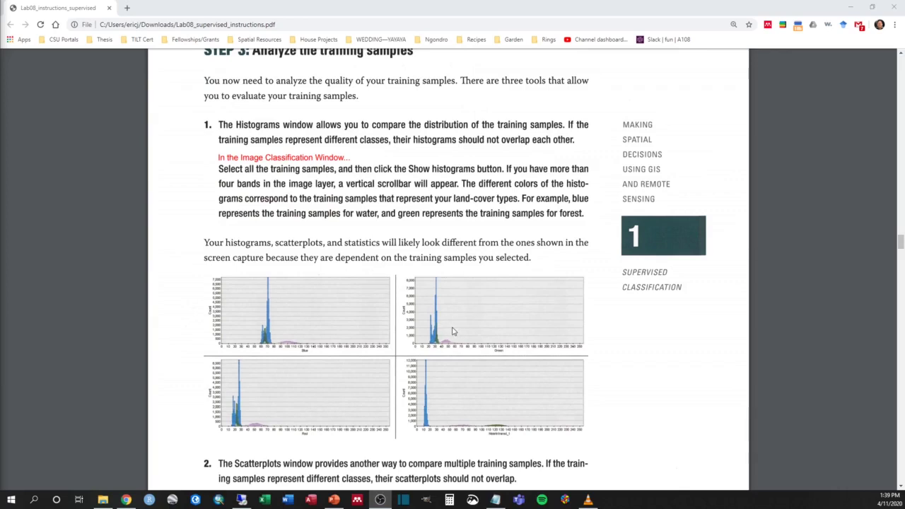
pyautogui.scroll(-6, 452, 331)
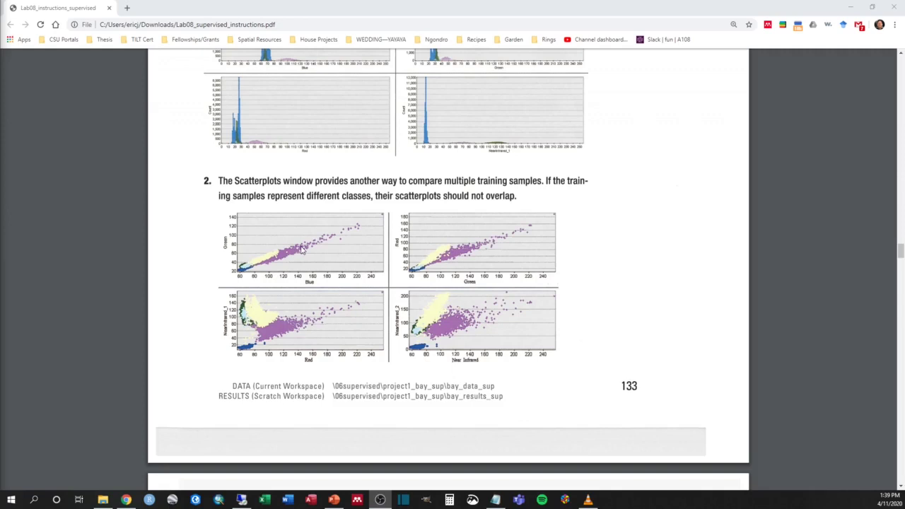
pyautogui.scroll(-10, 300, 248)
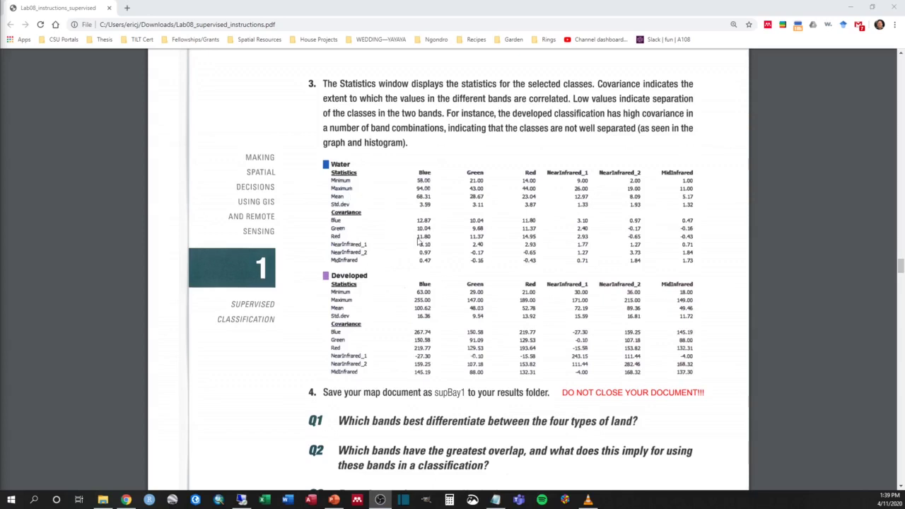
pyautogui.scroll(-3, 421, 246)
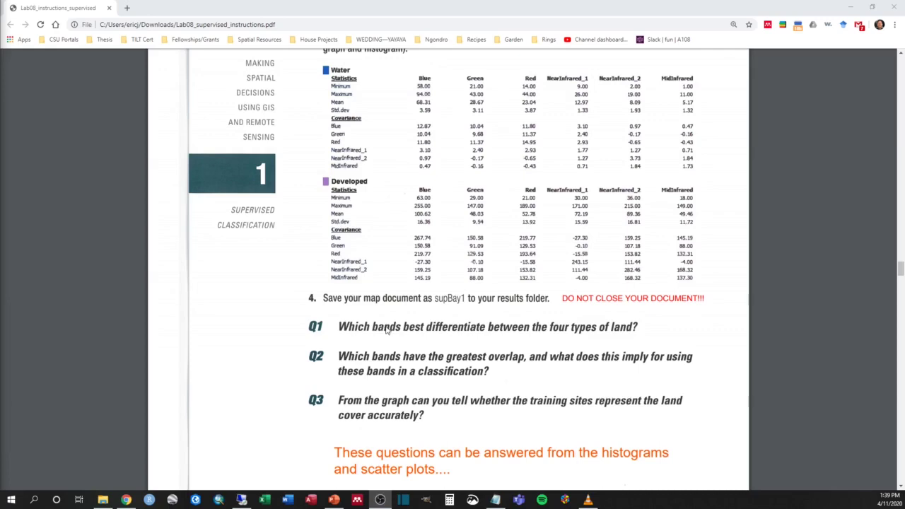
pyautogui.scroll(-3, 417, 345)
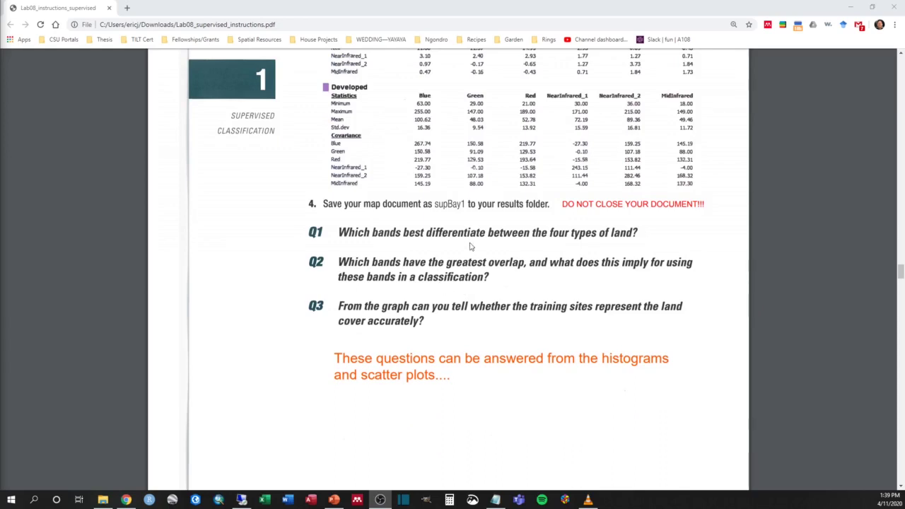
# Step: Switch to ArcMap and move the Training Sample Manager clear of the plots to compare class separation in the histograms and scatterplots
pyautogui.click(849, 8)
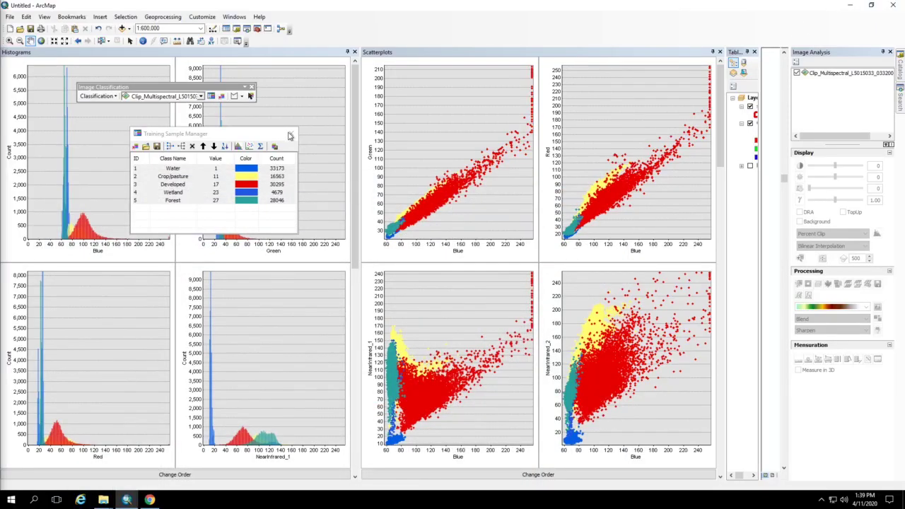
pyautogui.click(253, 139)
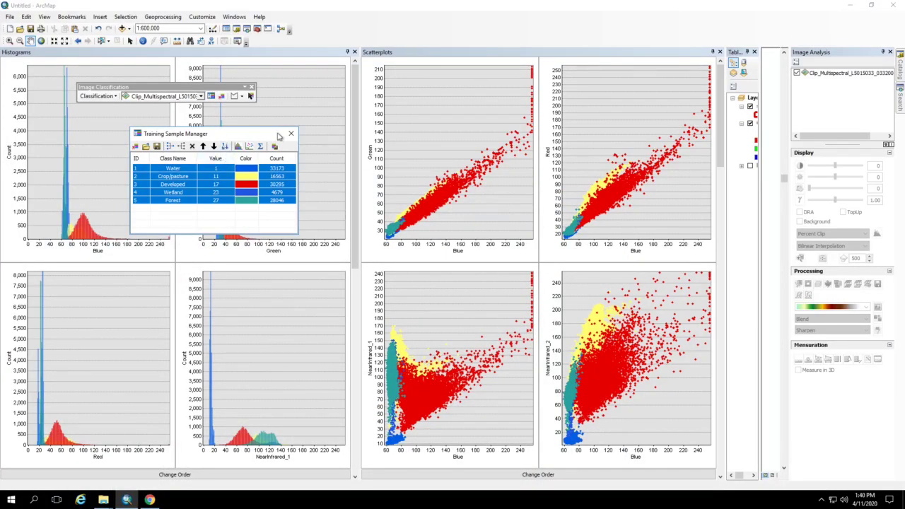
pyautogui.click(291, 133)
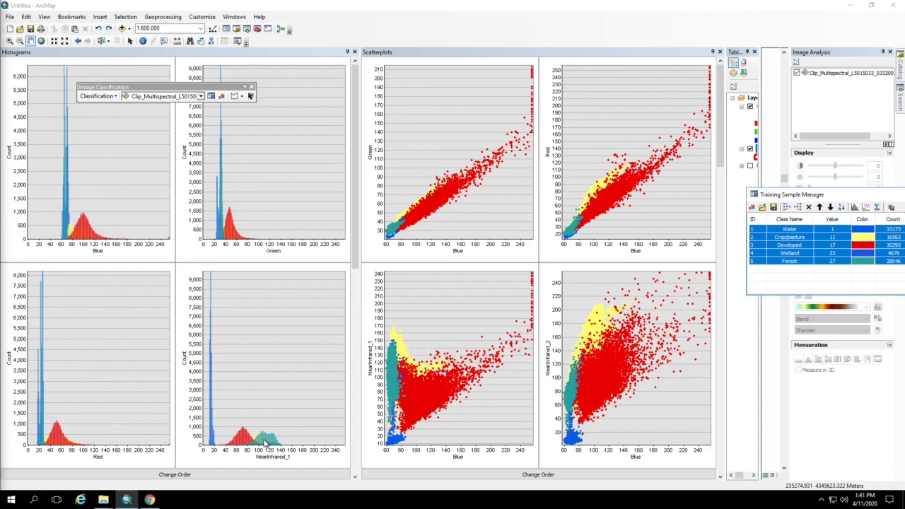
pyautogui.click(356, 239)
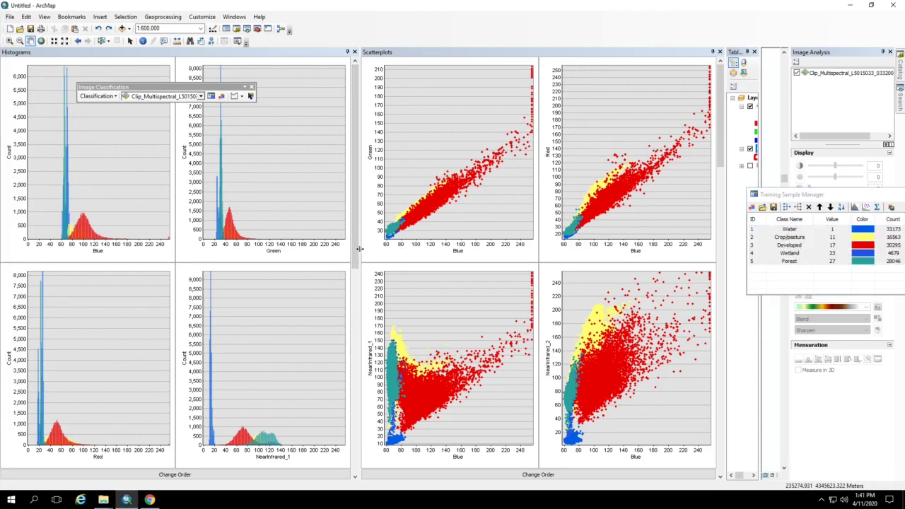
pyautogui.moveTo(356, 244); pyautogui.dragTo(364, 203)
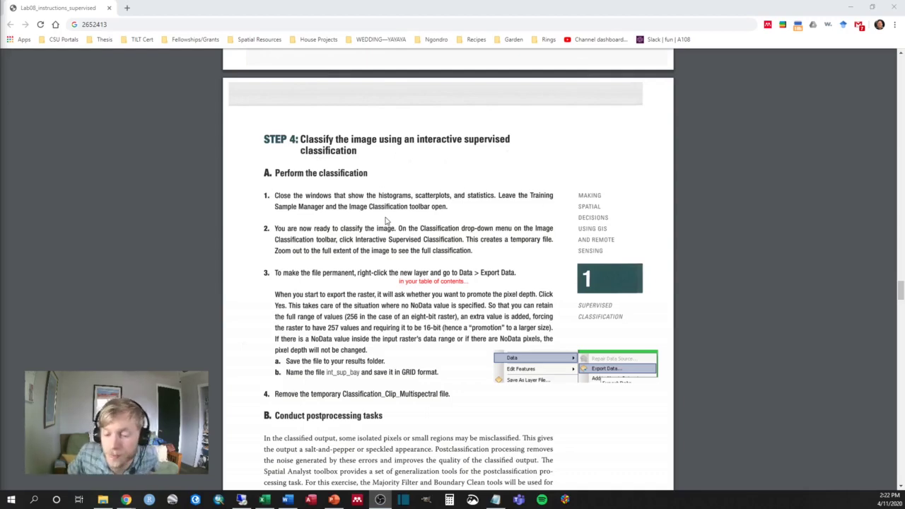
# Step: Read the Step 4 instructions on interactive supervised classification and postprocessing with the Majority Filter and Boundary Clean tools
pyautogui.scroll(-3, 387, 221)
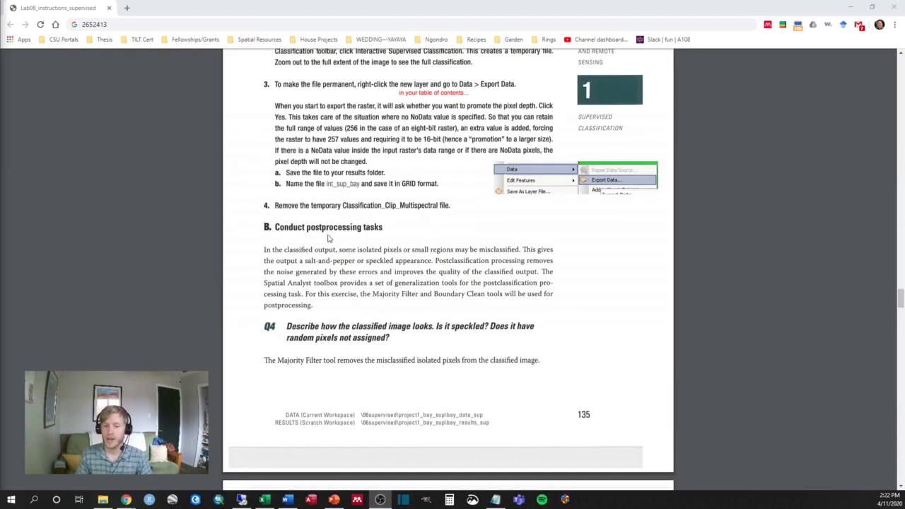
pyautogui.scroll(-1, 327, 238)
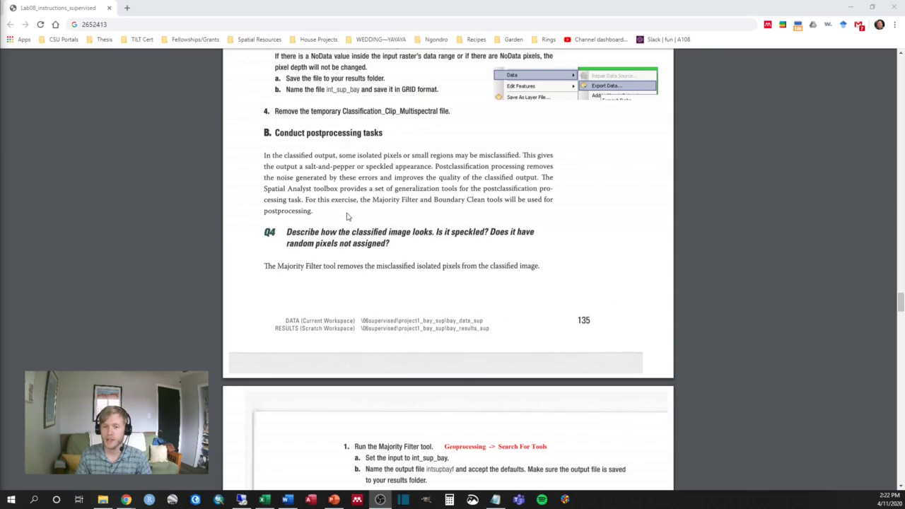
pyautogui.scroll(-1, 363, 226)
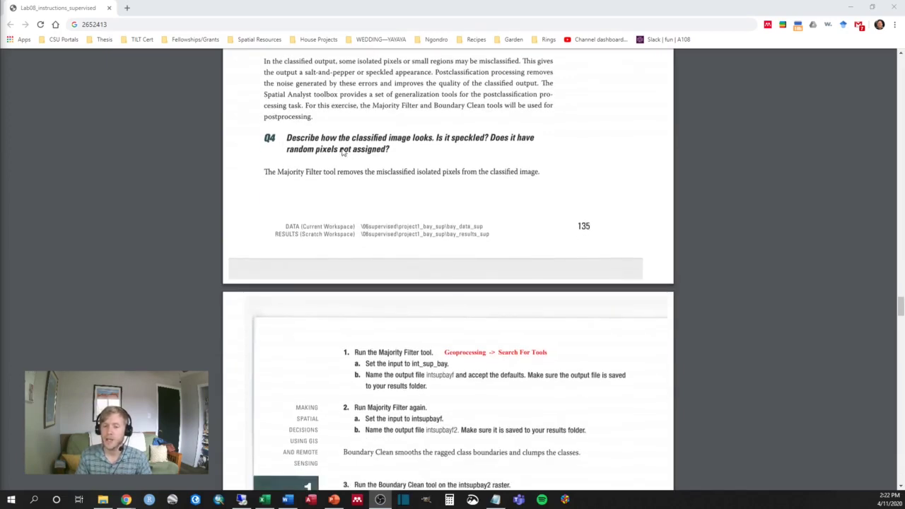
pyautogui.scroll(-1, 382, 396)
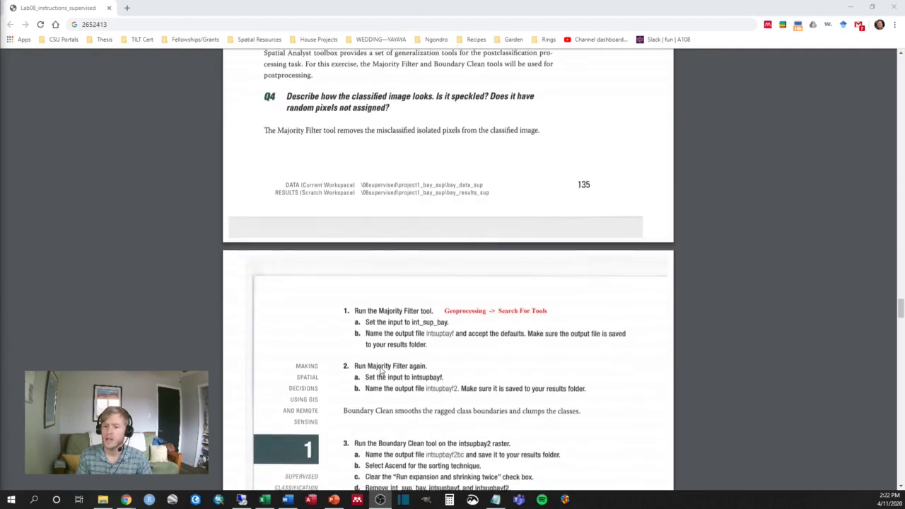
pyautogui.scroll(-1, 381, 371)
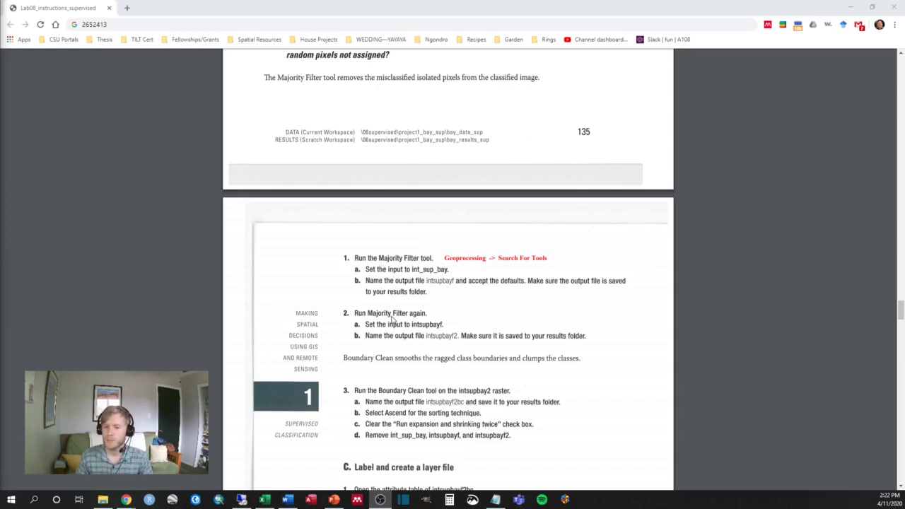
pyautogui.scroll(-1, 392, 318)
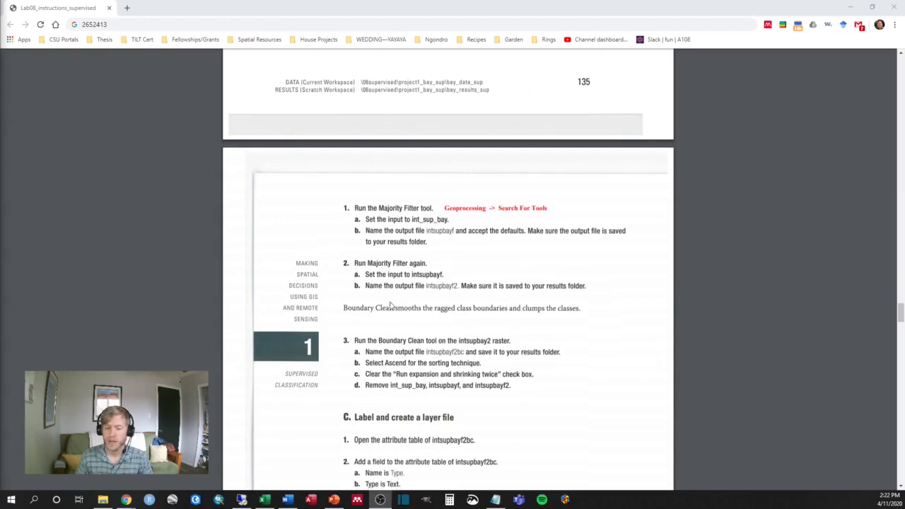
pyautogui.scroll(-2, 391, 306)
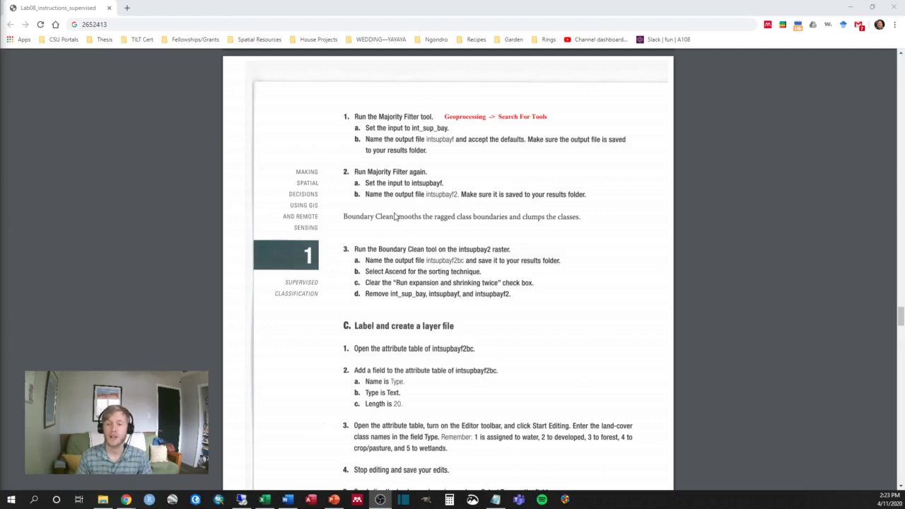
# Step: Read section C of the instructions on labelling the land-cover classes of intsupbayf2bc and saving the landcover layer file
pyautogui.scroll(-3, 397, 262)
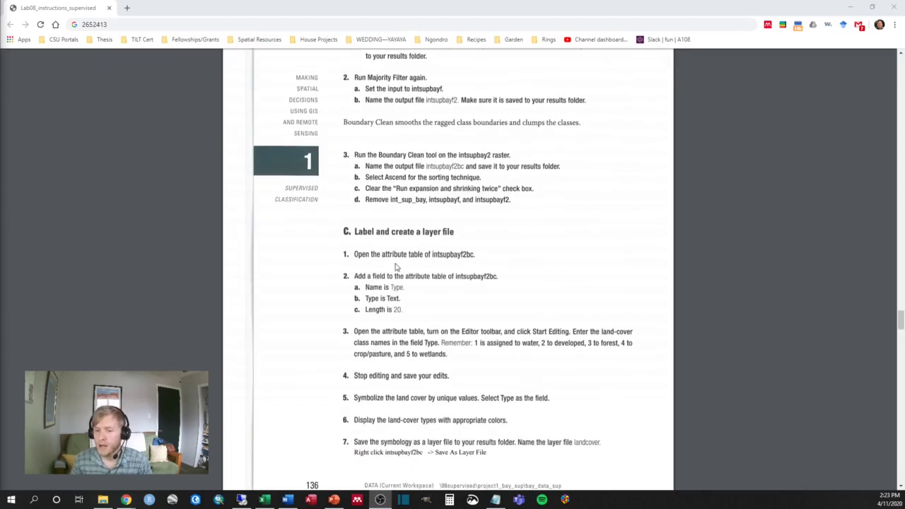
pyautogui.scroll(-1, 396, 267)
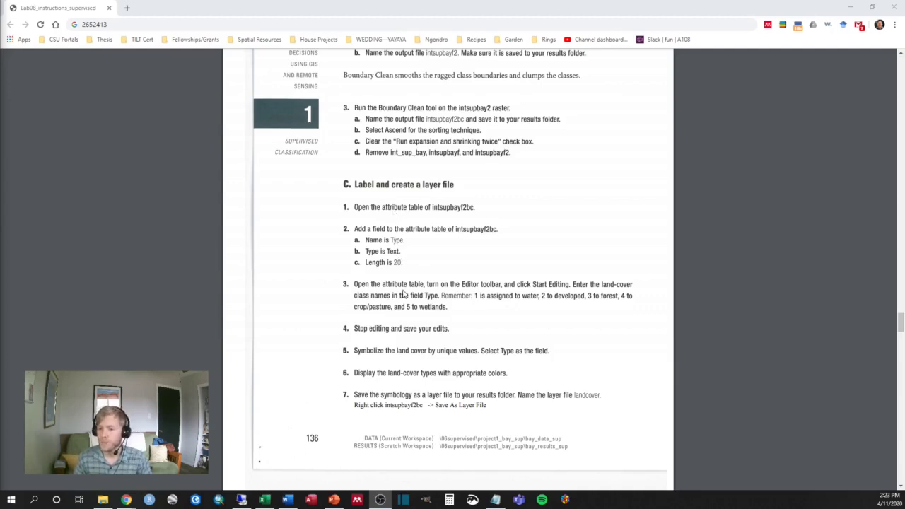
pyautogui.scroll(-1, 404, 295)
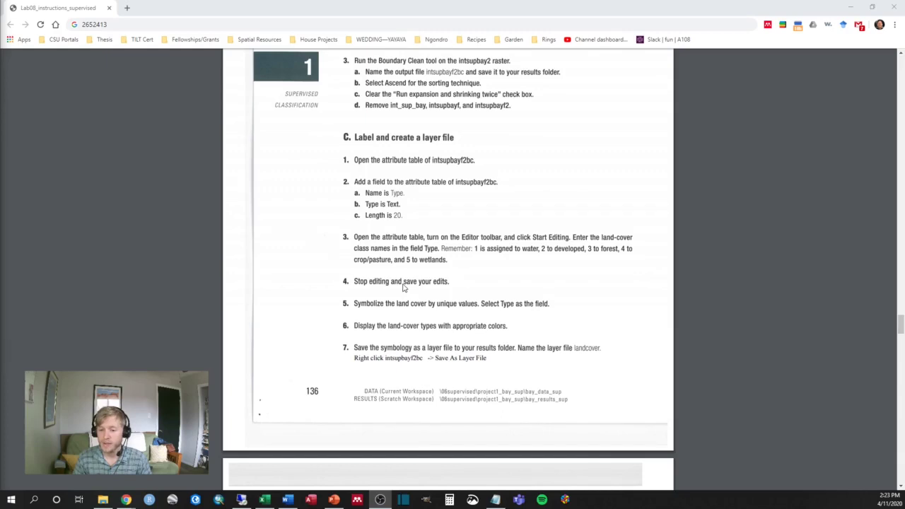
pyautogui.scroll(-1, 405, 288)
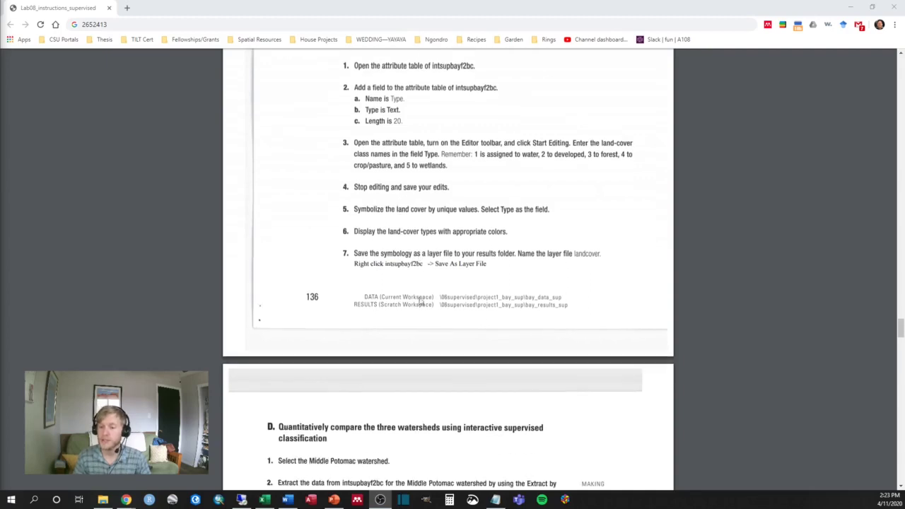
pyautogui.scroll(-1, 419, 304)
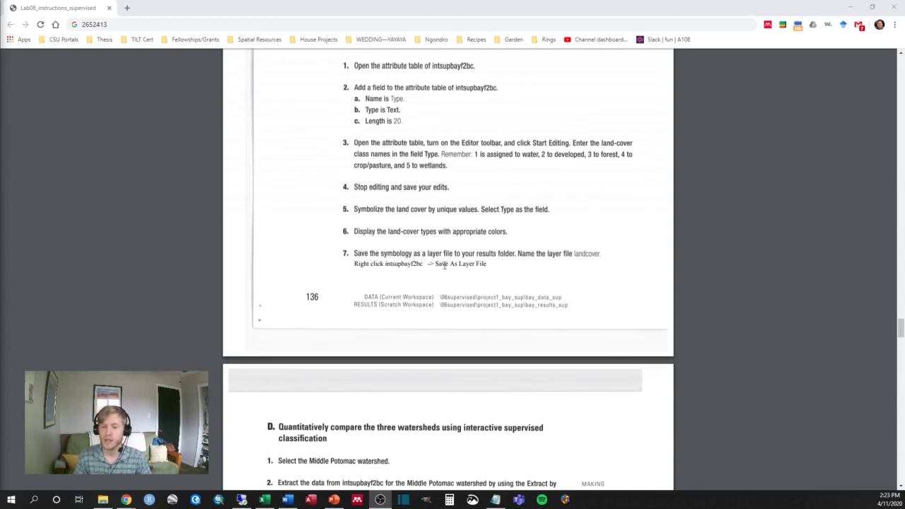
pyautogui.scroll(-2, 401, 266)
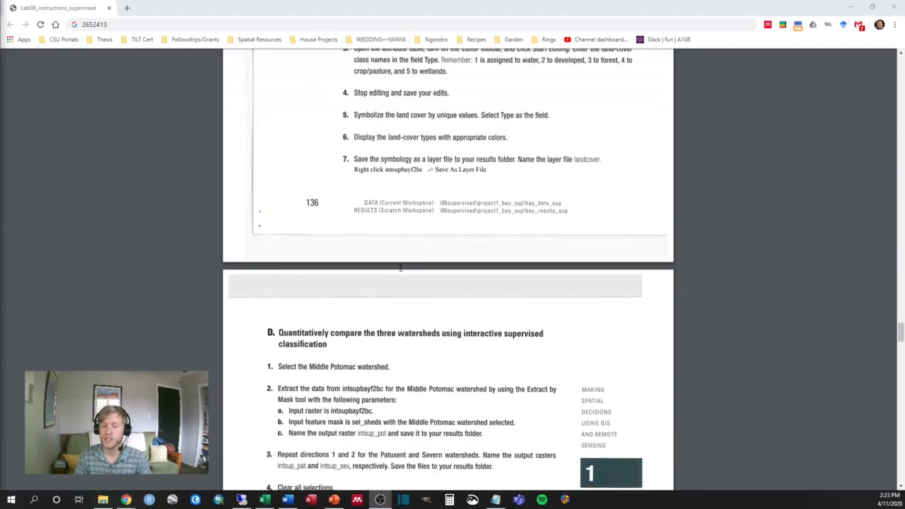
# Step: Review sections D and E of the instructions on extracting the three watersheds and calculating their land-cover percentages, through Deliverable 1
pyautogui.scroll(-2, 400, 268)
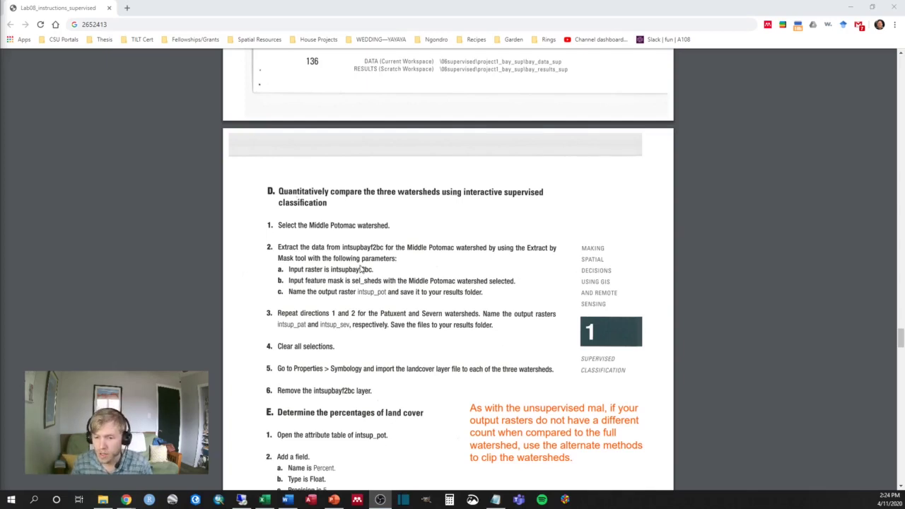
pyautogui.scroll(-3, 362, 269)
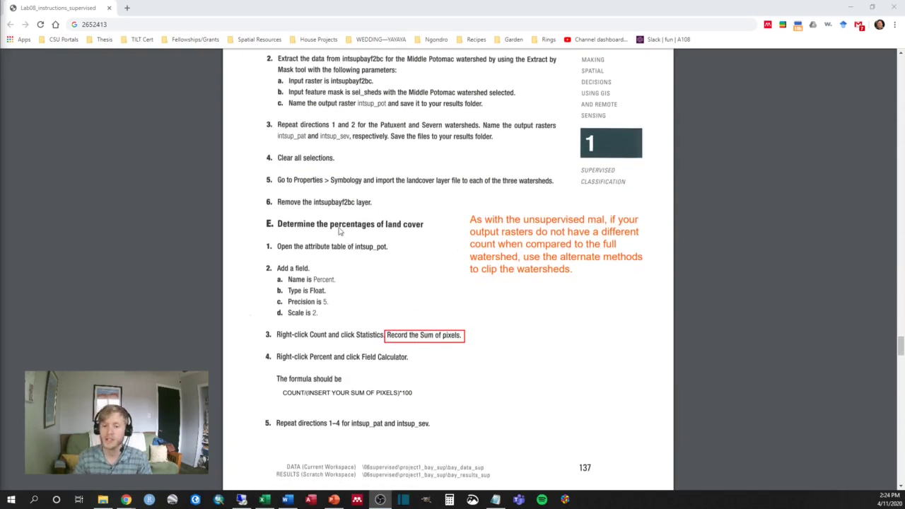
pyautogui.scroll(-5, 339, 232)
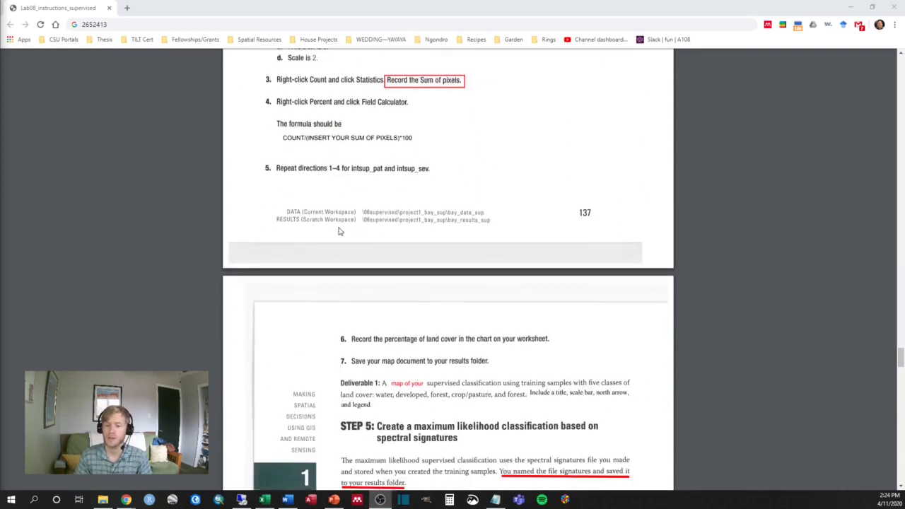
pyautogui.scroll(3, 339, 232)
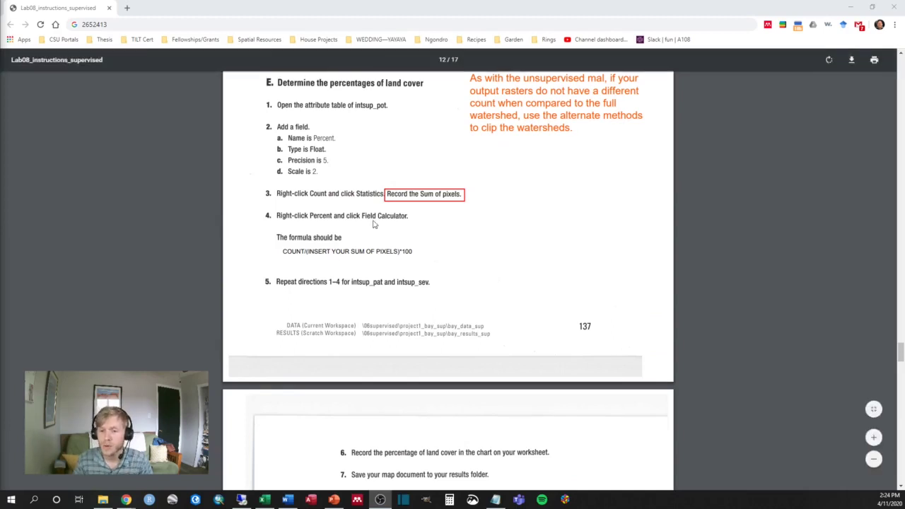
pyautogui.scroll(-1, 374, 224)
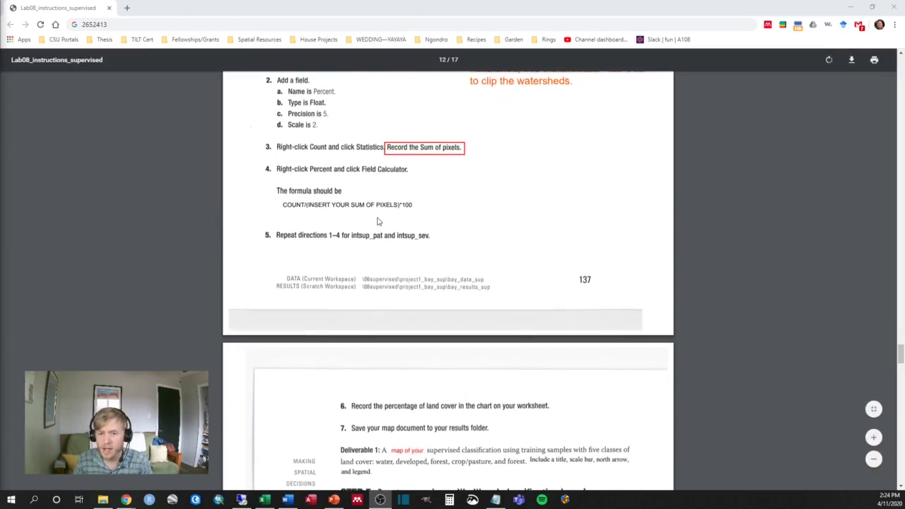
pyautogui.scroll(3, 377, 222)
pyautogui.scroll(-5, 378, 221)
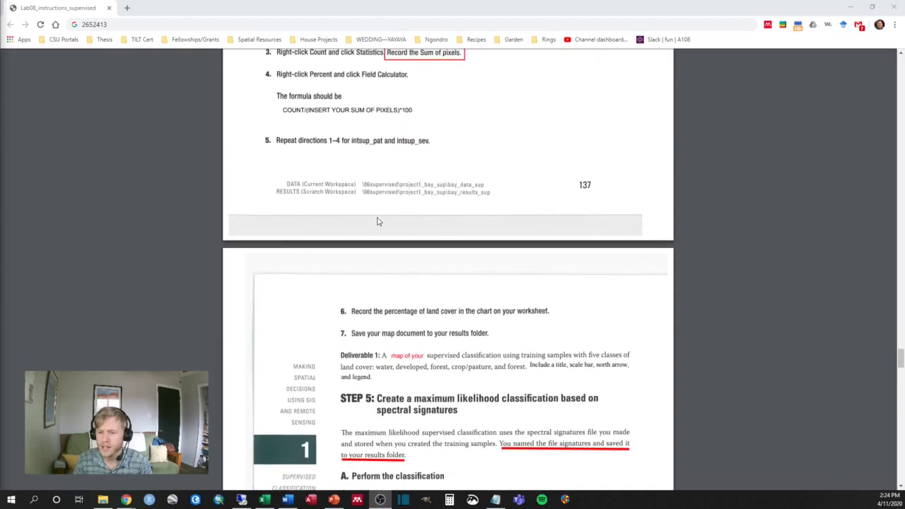
# Step: Switch to ArcMap and inspect the classified watershed rasters by hiding and reshowing intsup_pat, intsup_sev and intsup_pot one at a time
pyautogui.click(851, 7)
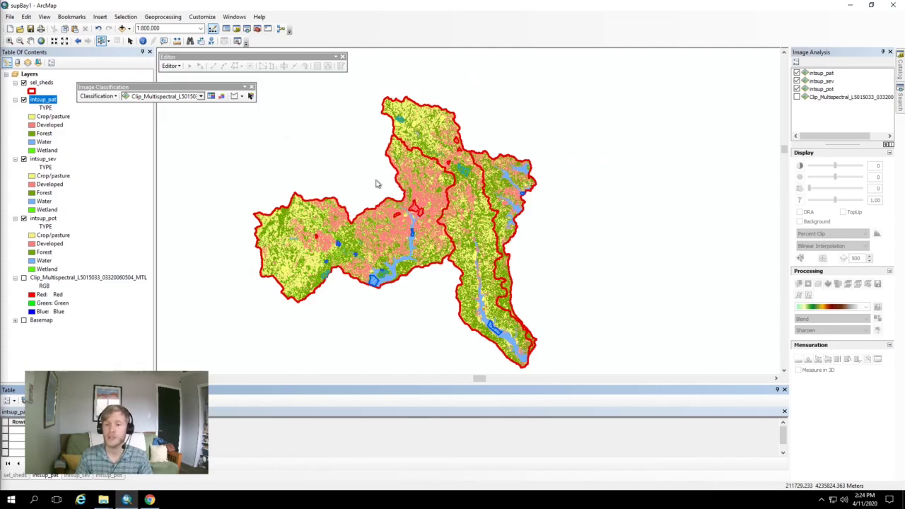
pyautogui.click(23, 101)
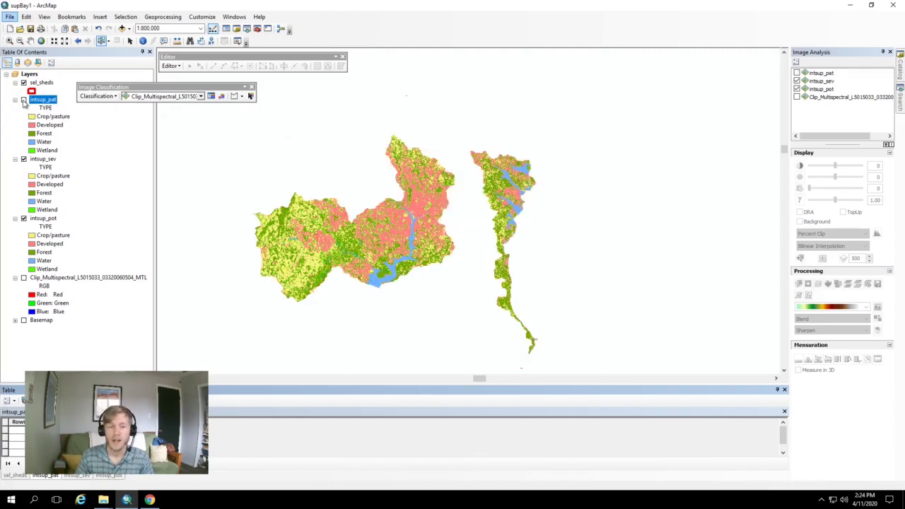
pyautogui.click(24, 100)
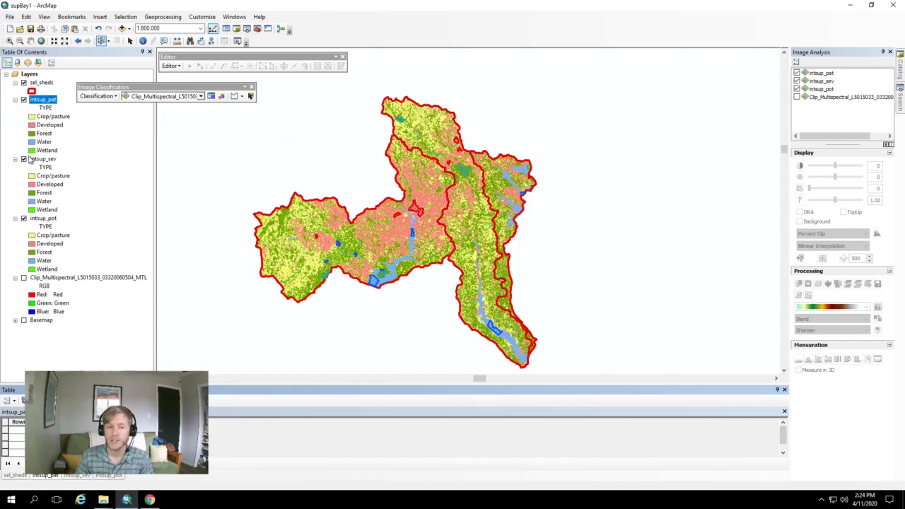
pyautogui.click(23, 159)
pyautogui.click(24, 159)
pyautogui.click(23, 219)
pyautogui.click(23, 218)
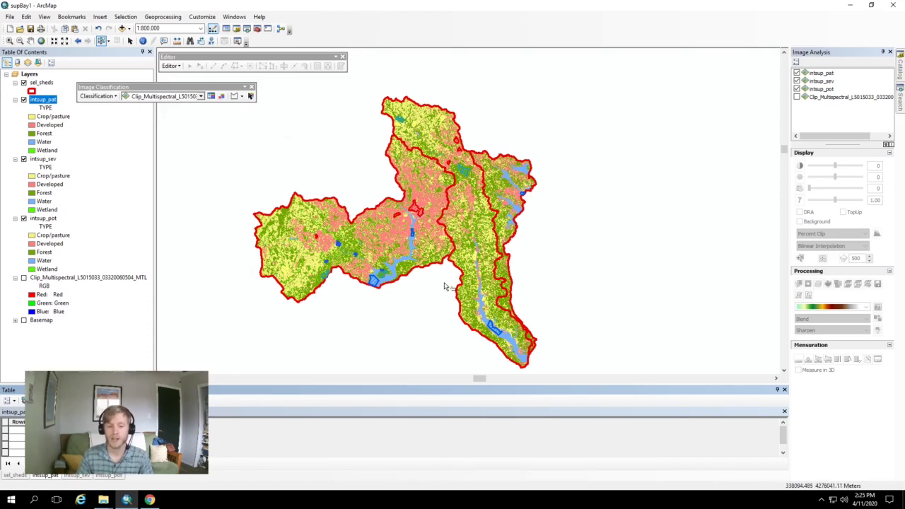
# Step: Enlarge the attribute table window to examine the land-cover types and percentages of intsup_pat
pyautogui.moveTo(340, 380); pyautogui.dragTo(352, 341)
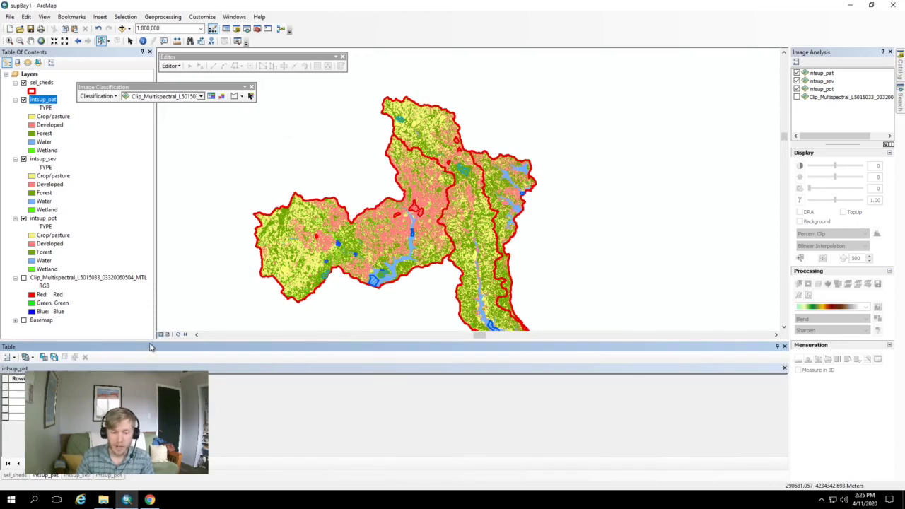
pyautogui.moveTo(160, 340); pyautogui.dragTo(160, 252)
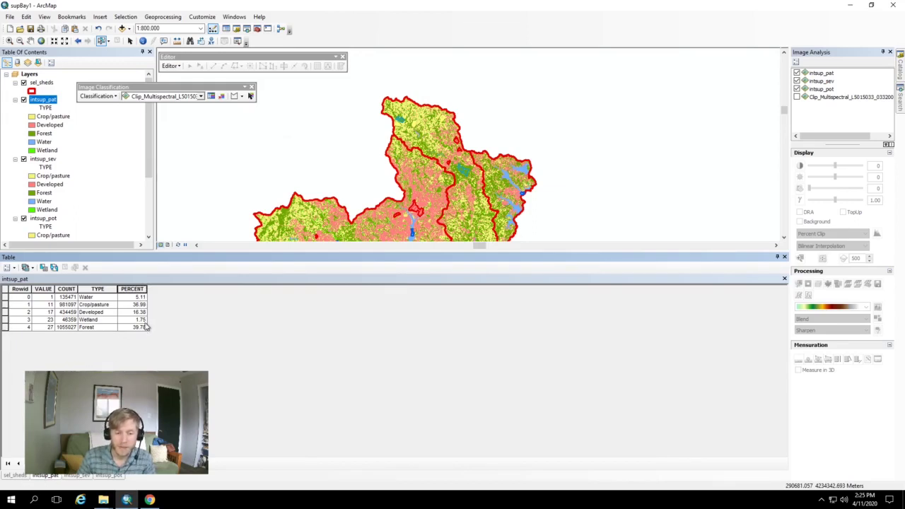
# Step: Compare the land-cover percentages in the attribute tables of intsup_sev and intsup_pot, returning to the intsup_pat table
pyautogui.click(76, 476)
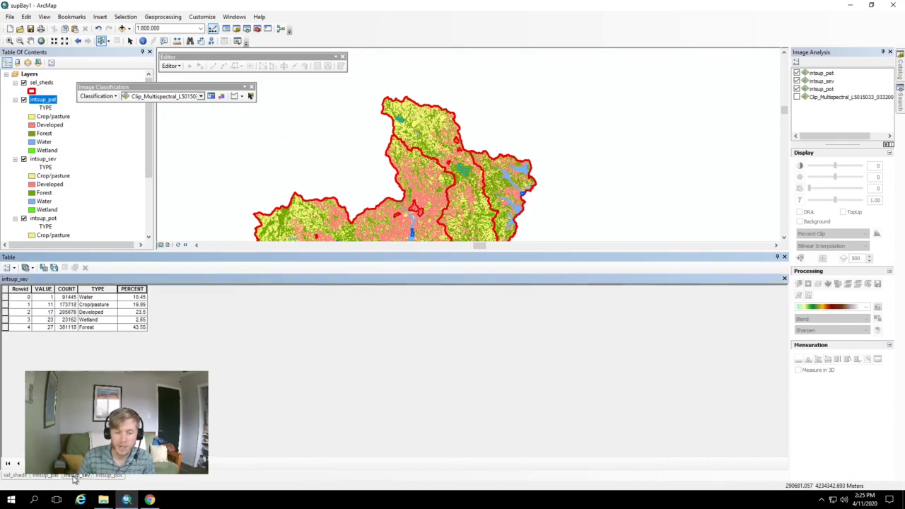
pyautogui.click(109, 475)
pyautogui.click(76, 476)
pyautogui.click(46, 476)
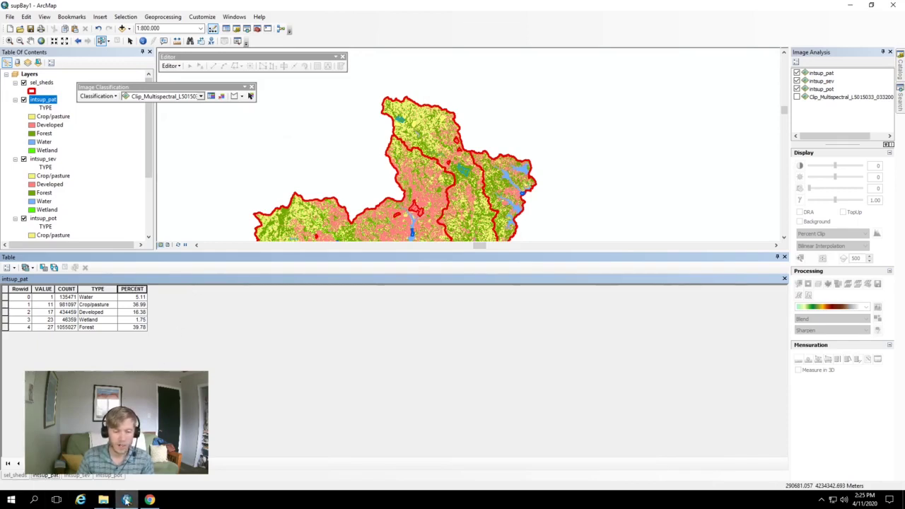
# Step: Switch to the Lab 8 quiz in Chrome and review Questions 5 to 7 on the classification maps and land-cover percentage table
pyautogui.moveTo(152, 501)
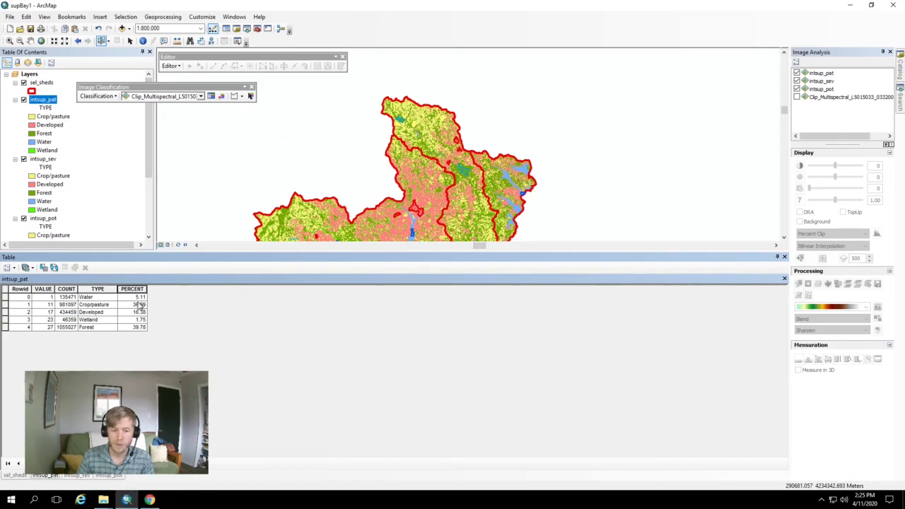
pyautogui.click(150, 500)
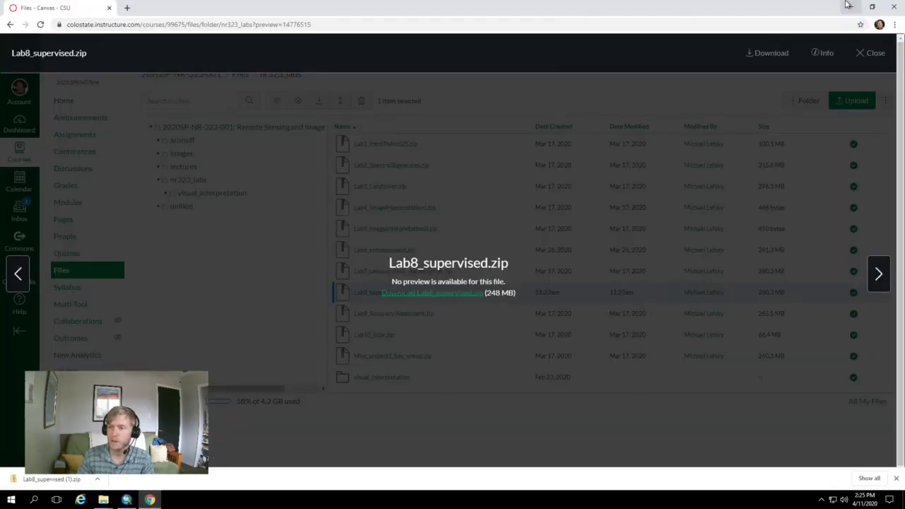
pyautogui.click(848, 6)
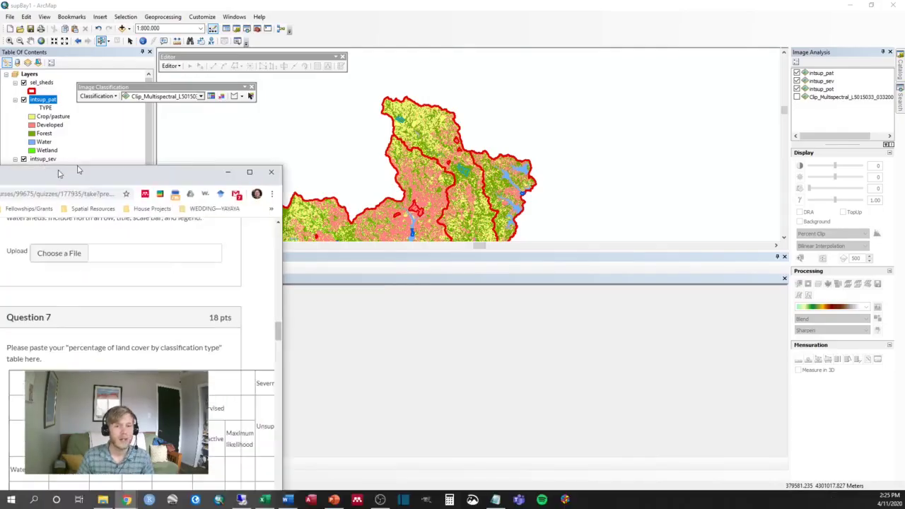
pyautogui.moveTo(59, 173); pyautogui.dragTo(262, 2)
pyautogui.scroll(4, 396, 170)
pyautogui.scroll(2, 396, 169)
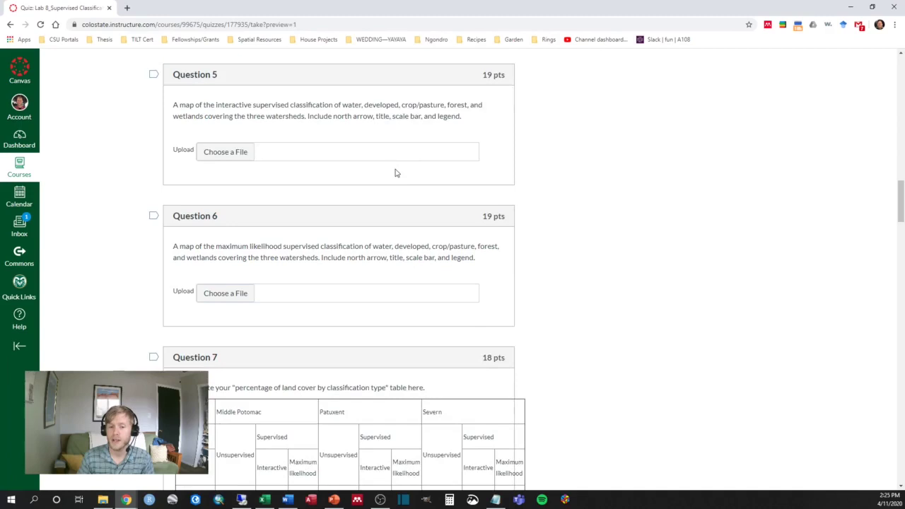
pyautogui.scroll(1, 394, 176)
pyautogui.scroll(-3, 395, 175)
pyautogui.scroll(-2, 254, 191)
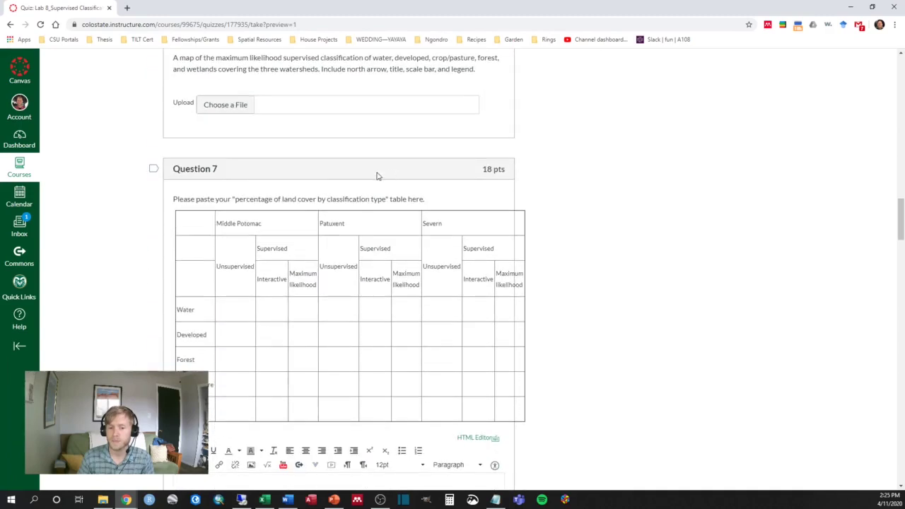
pyautogui.scroll(-1, 212, 187)
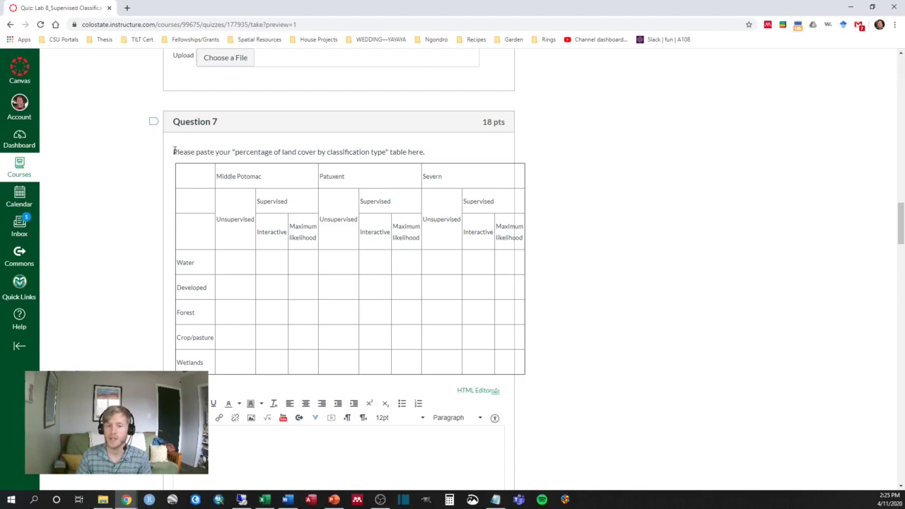
# Step: Copy the Question 7 land-cover table into Excel's Book1 starting at cell A1, and clear the stray text from cell A11
pyautogui.moveTo(174, 151); pyautogui.dragTo(532, 382)
pyautogui.hotkey('ctrl', 'c')
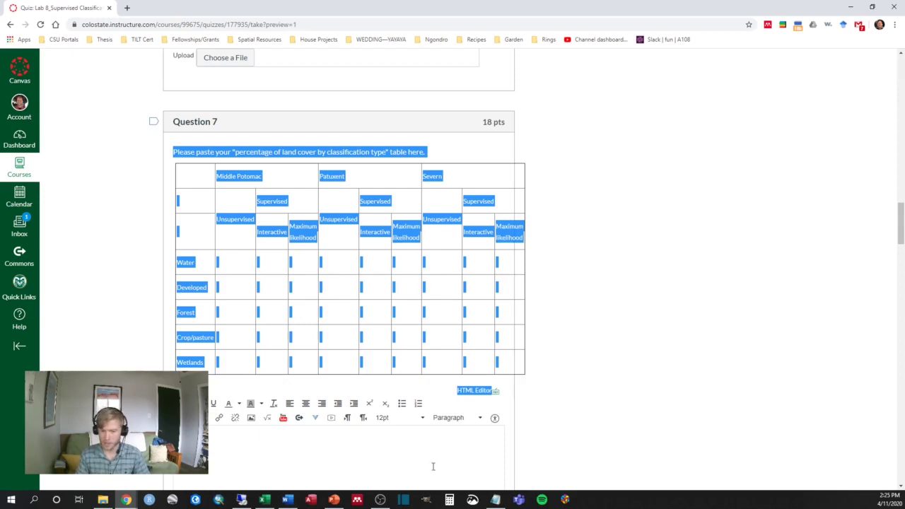
pyautogui.click(264, 499)
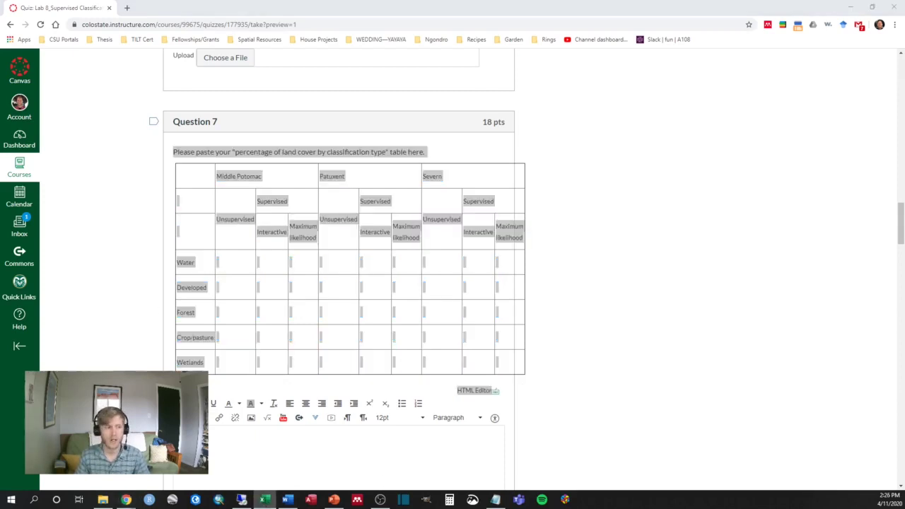
pyautogui.moveTo(0, 135); pyautogui.dragTo(483, 71)
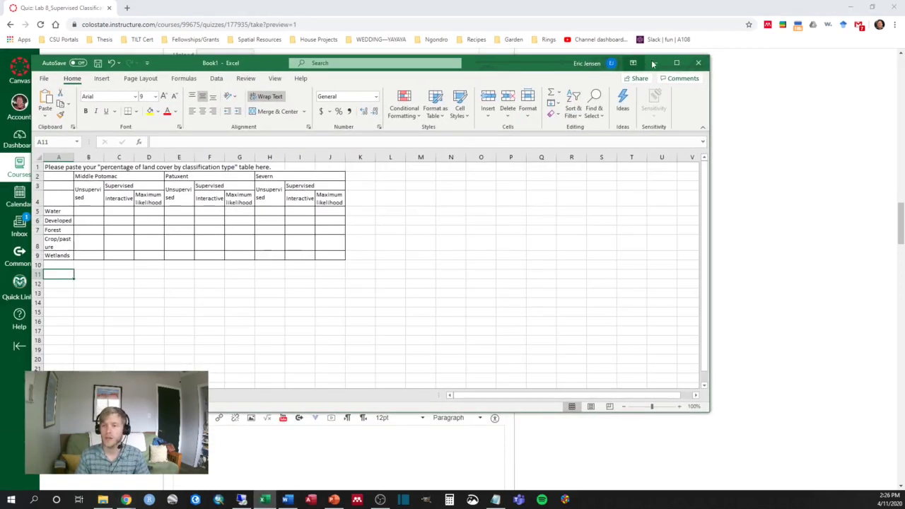
pyautogui.click(682, 66)
pyautogui.write('HTML EditorKeyboard Shortcuts')
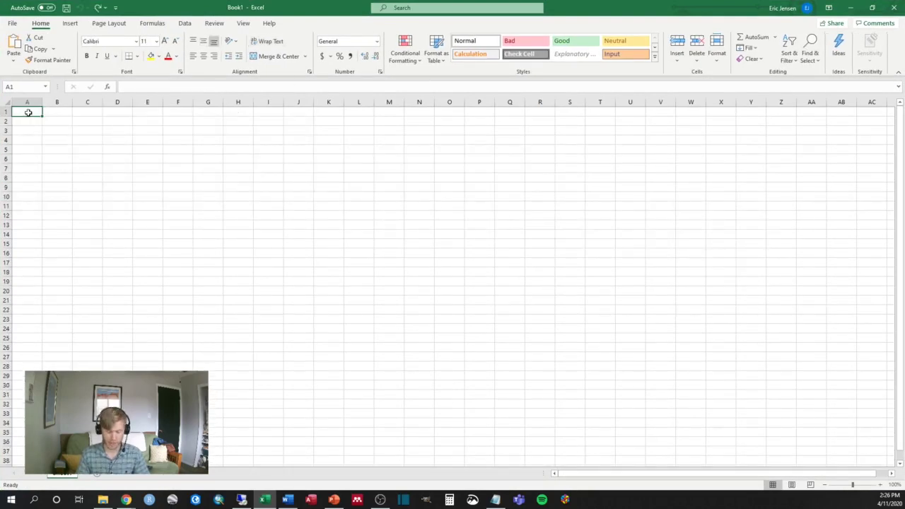
pyautogui.hotkey('ctrl', 'v')
pyautogui.click(30, 229)
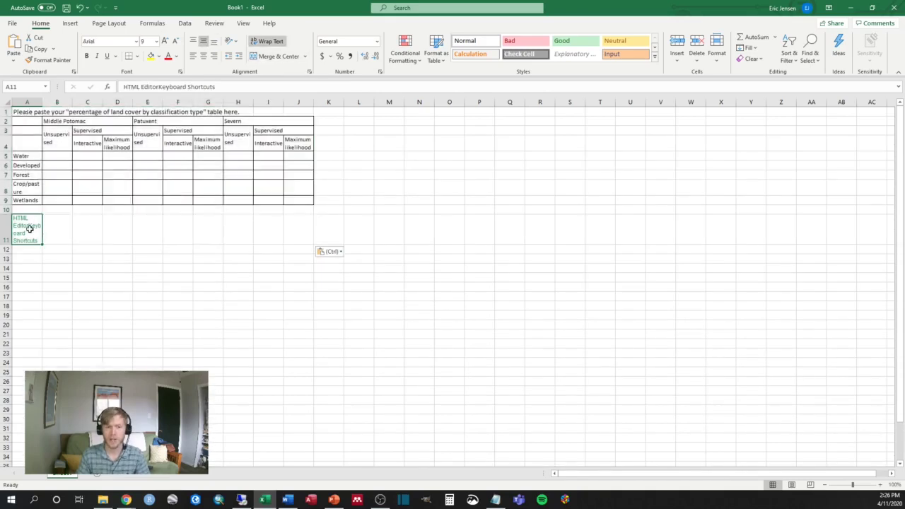
pyautogui.press('Delete')
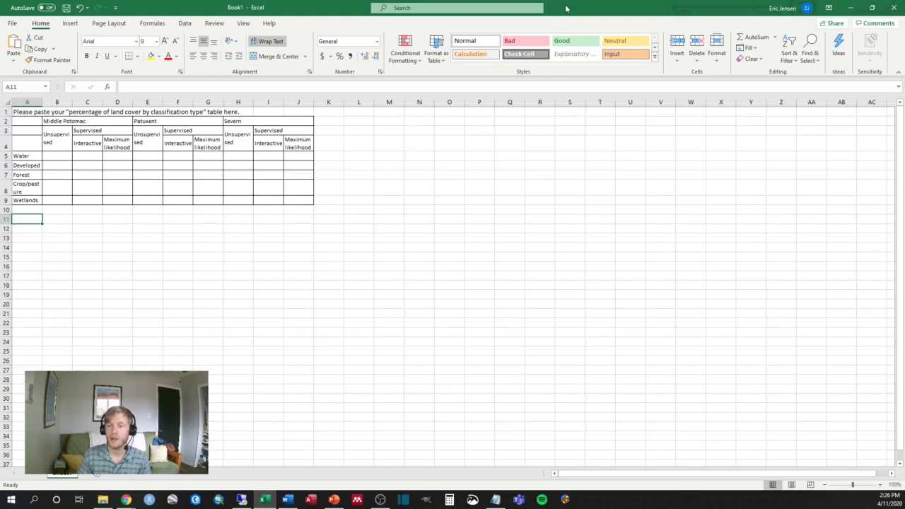
# Step: Arrange the Excel workbook on half of the screen beside ArcMap's intsup_pat attribute table
pyautogui.moveTo(566, 7); pyautogui.dragTo(903, 169)
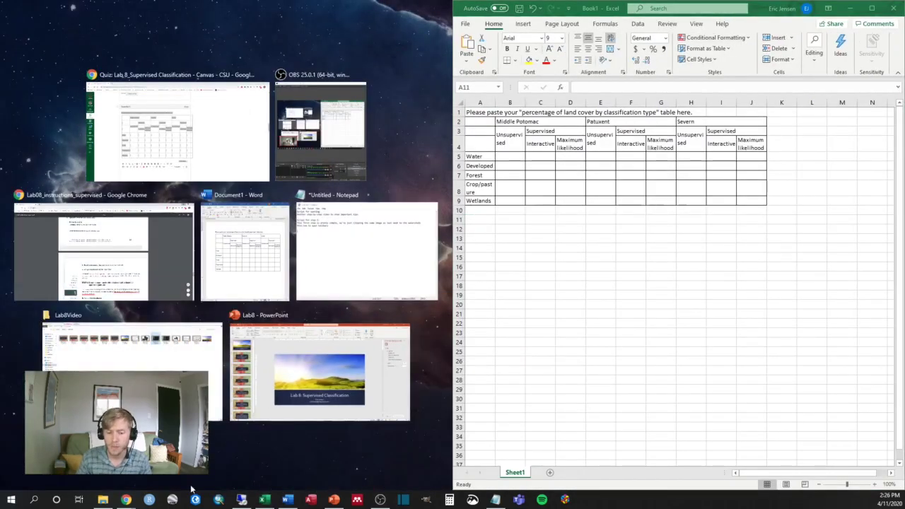
pyautogui.click(241, 500)
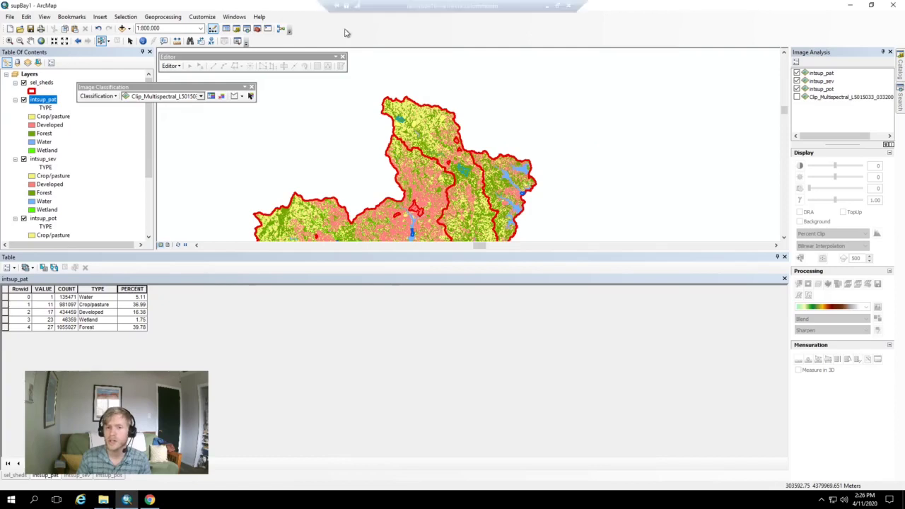
pyautogui.moveTo(404, 7)
pyautogui.mouseDown()
pyautogui.moveTo(215, 97)
pyautogui.moveTo(400, 10)
pyautogui.mouseUp()
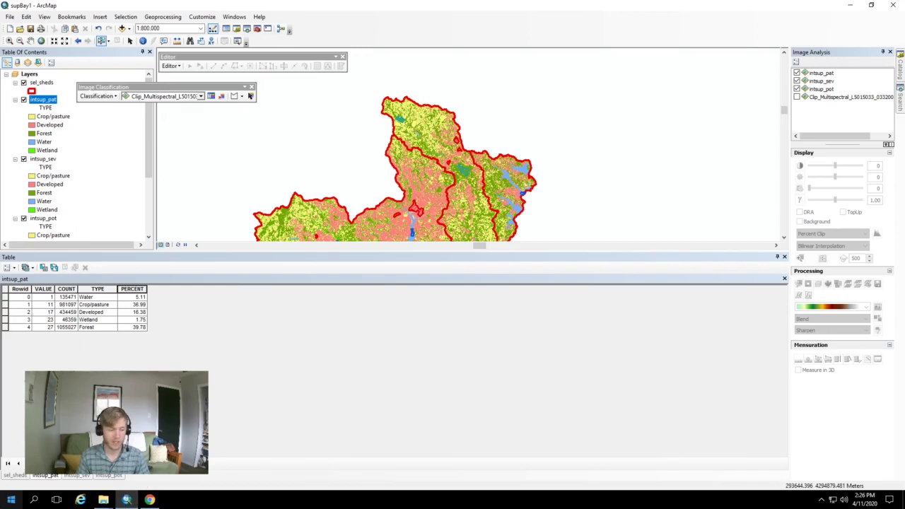
pyautogui.hotkey('alt', 'Tab')
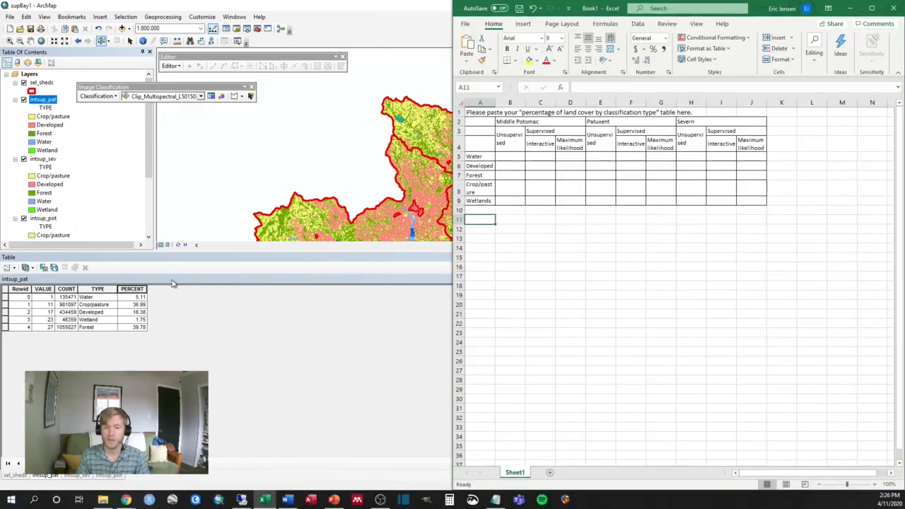
# Step: Examine the Middle Potomac cells for the unsupervised, interactive and maximum likelihood percentages by highlighting each column in turn
pyautogui.click(517, 153)
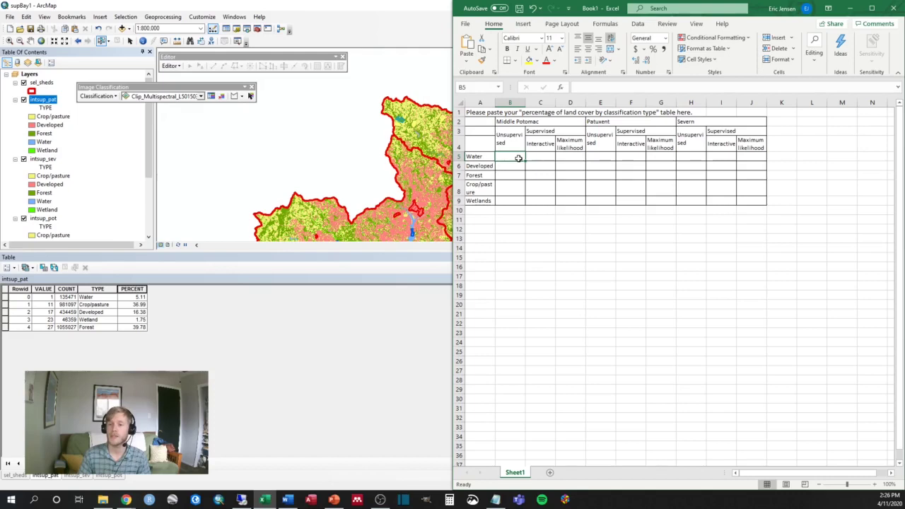
pyautogui.moveTo(519, 158); pyautogui.dragTo(515, 189)
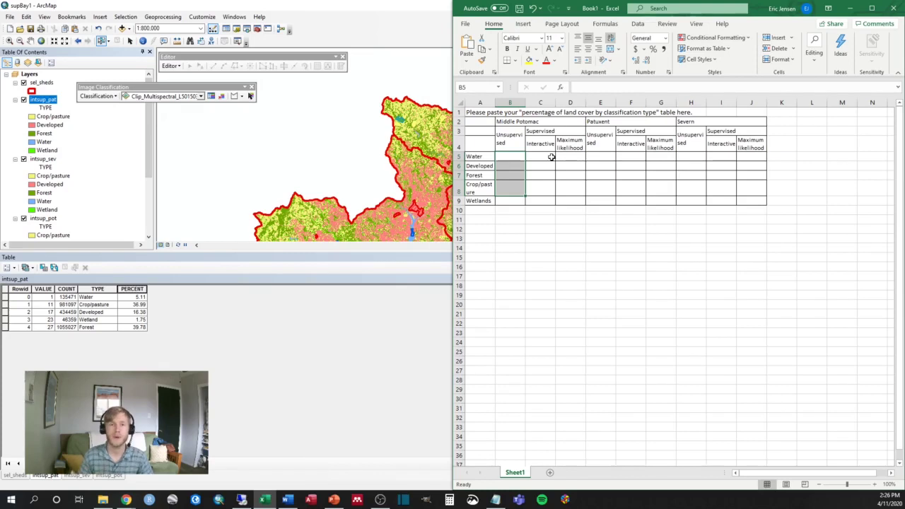
pyautogui.moveTo(550, 157); pyautogui.dragTo(550, 202)
pyautogui.moveTo(574, 155); pyautogui.dragTo(575, 199)
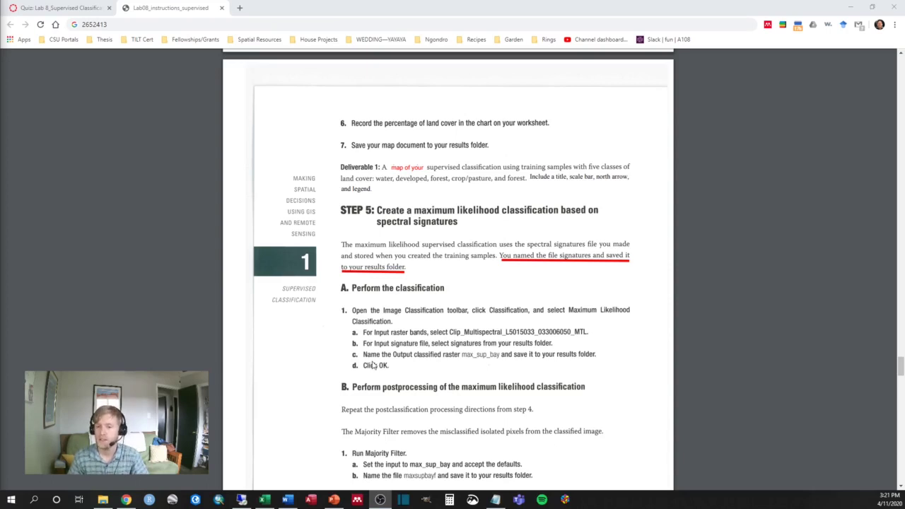
# Step: Read sections A and B of step 5 on performing and postprocessing the maximum likelihood classification in the lab instructions
pyautogui.scroll(-2, 381, 297)
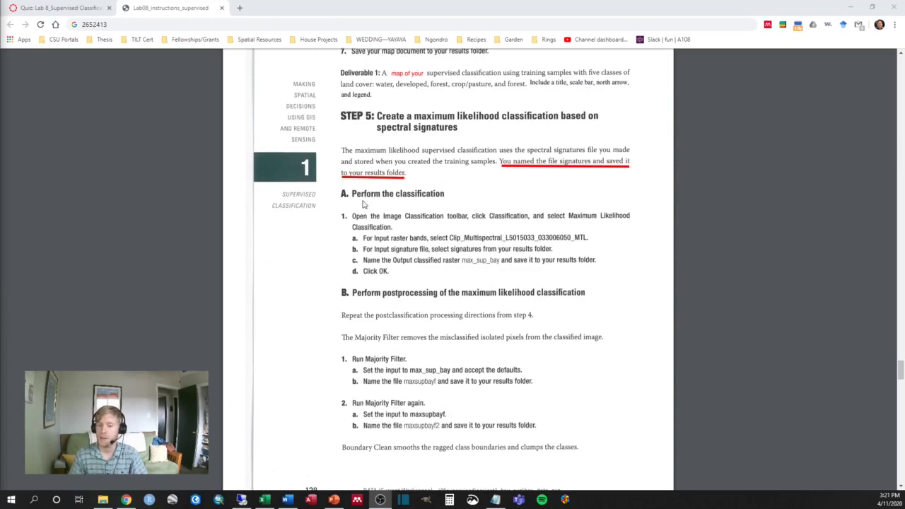
pyautogui.scroll(-5, 363, 205)
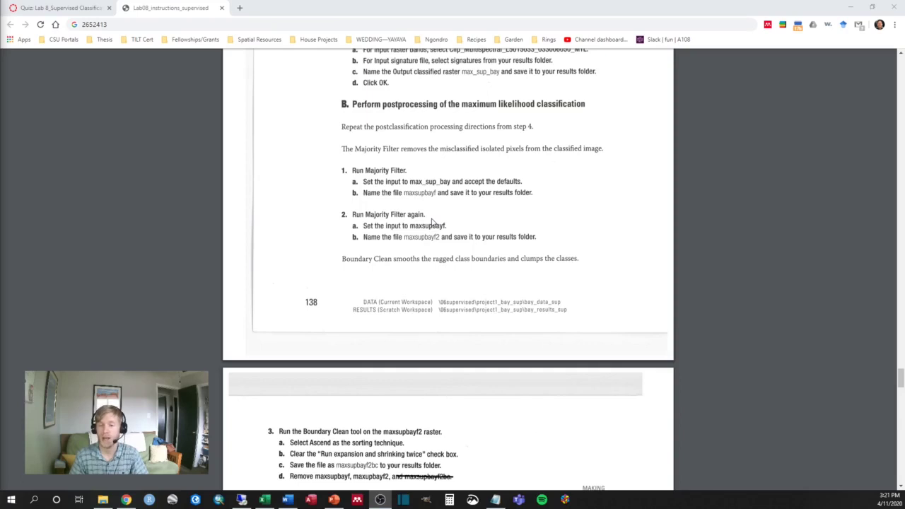
pyautogui.scroll(-3, 432, 223)
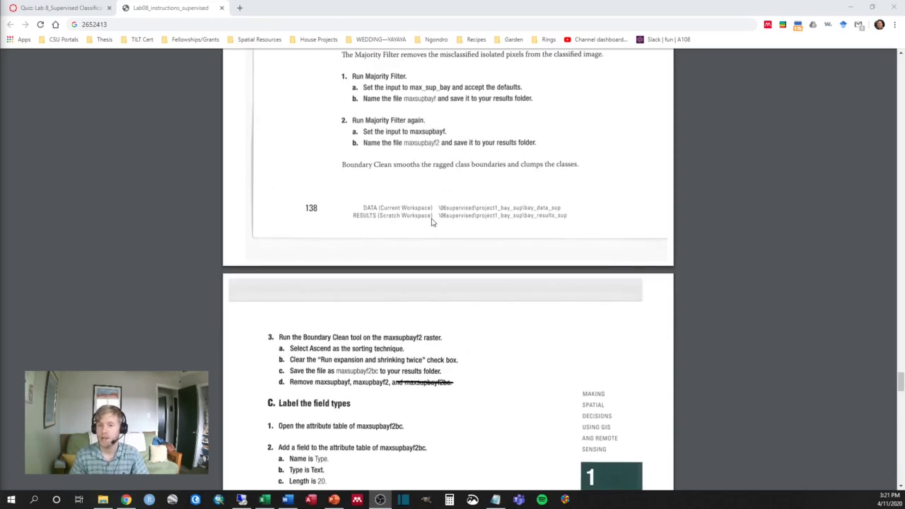
pyautogui.scroll(-6, 433, 223)
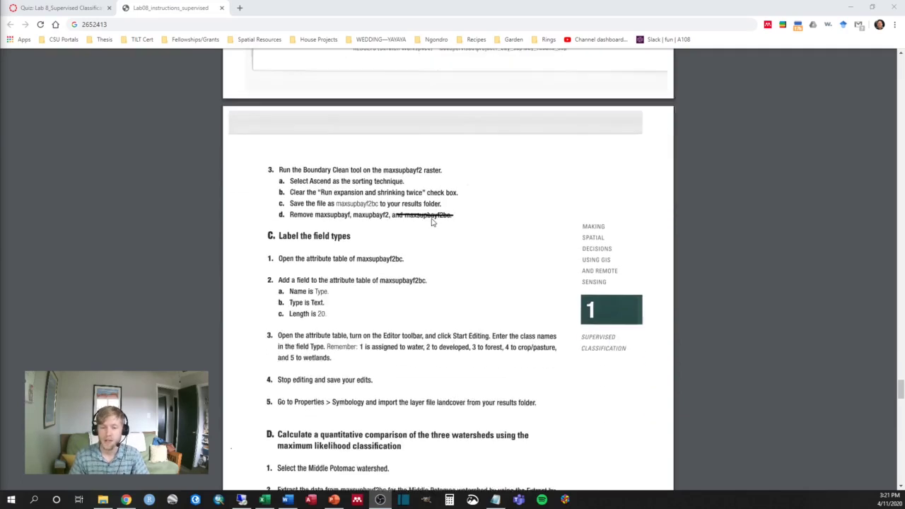
# Step: Review sections C to E of step 5 on labelling maxsupbayf2bc, extracting the three watersheds and calculating land-cover percentages, through Deliverable 2
pyautogui.scroll(-3, 433, 222)
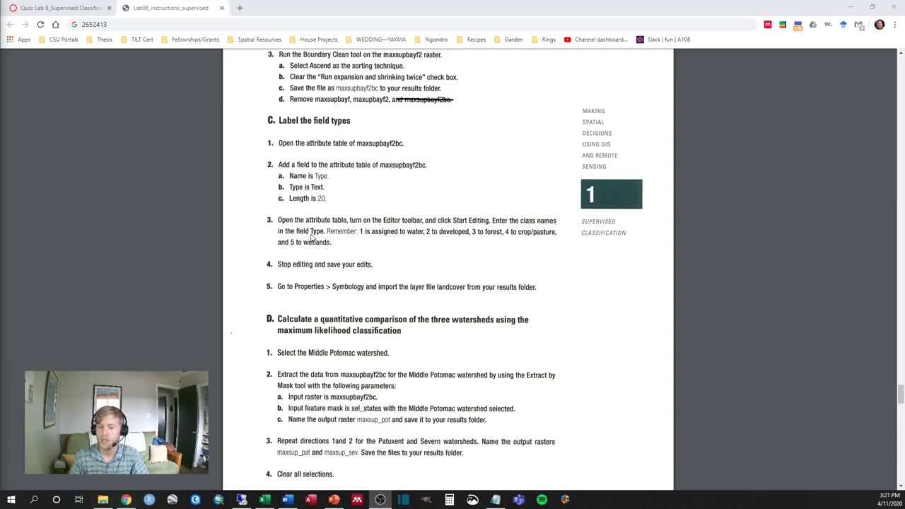
pyautogui.scroll(-1, 313, 238)
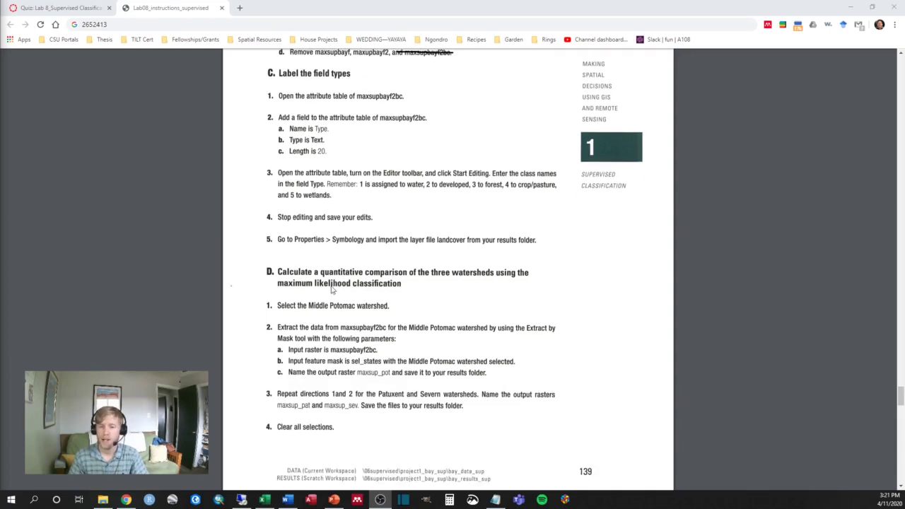
pyautogui.scroll(-2, 327, 283)
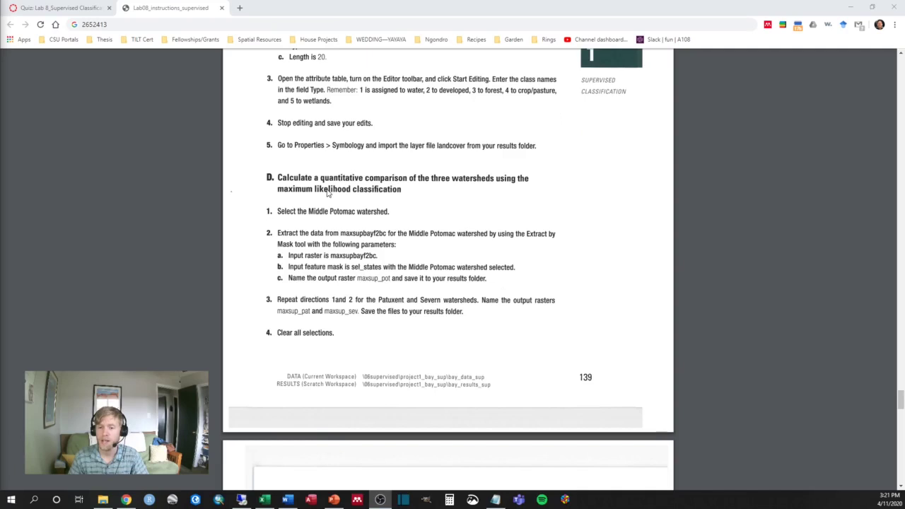
pyautogui.scroll(-1, 327, 219)
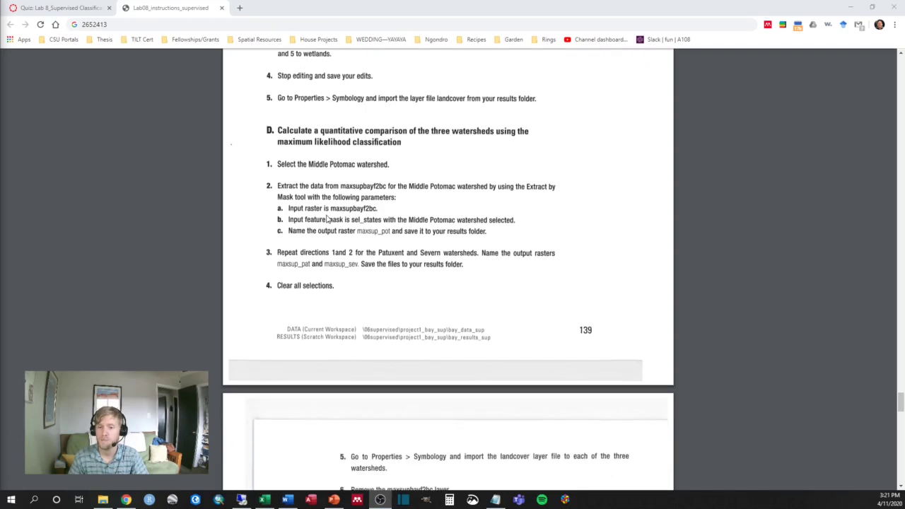
pyautogui.scroll(-1, 326, 219)
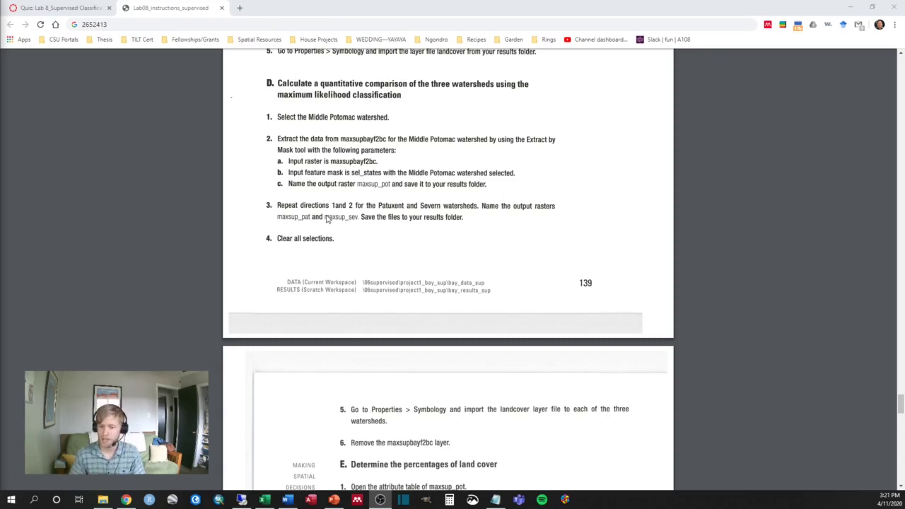
pyautogui.scroll(-2, 327, 219)
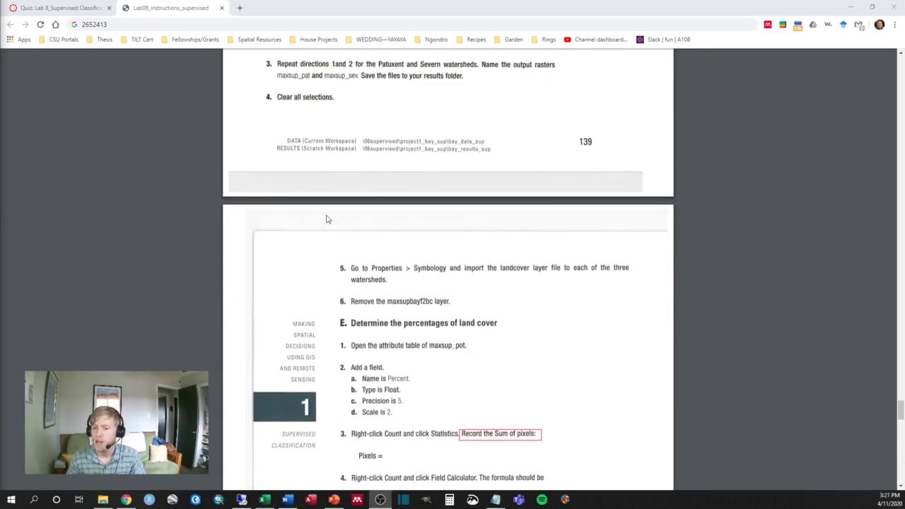
pyautogui.scroll(-1, 327, 219)
pyautogui.scroll(-2, 328, 220)
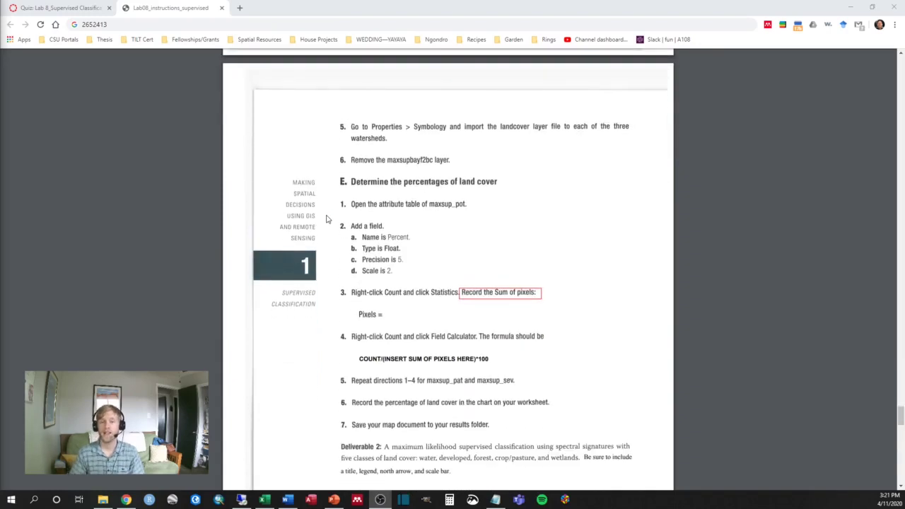
# Step: Switch to ArcMap and inspect the maxsup_pat and maxsup_sev watershed layers by hiding and reshowing each one
pyautogui.click(852, 7)
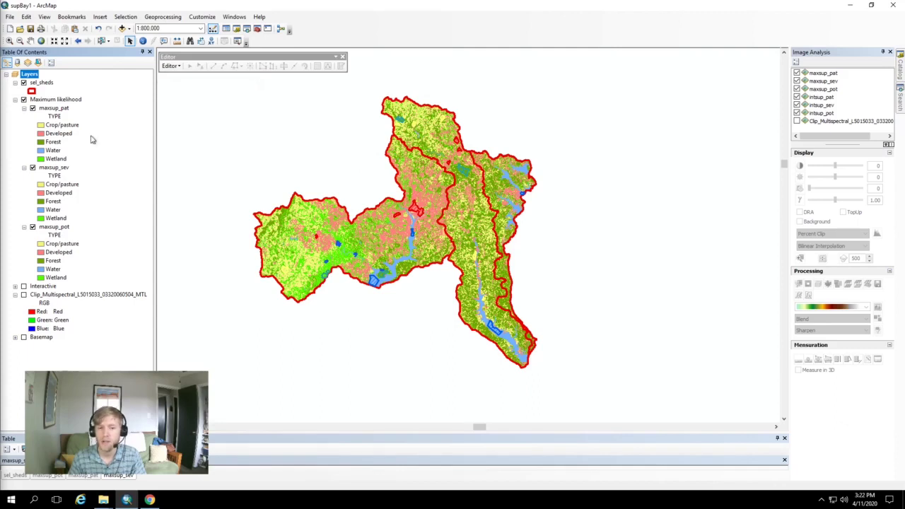
pyautogui.click(33, 108)
pyautogui.click(33, 107)
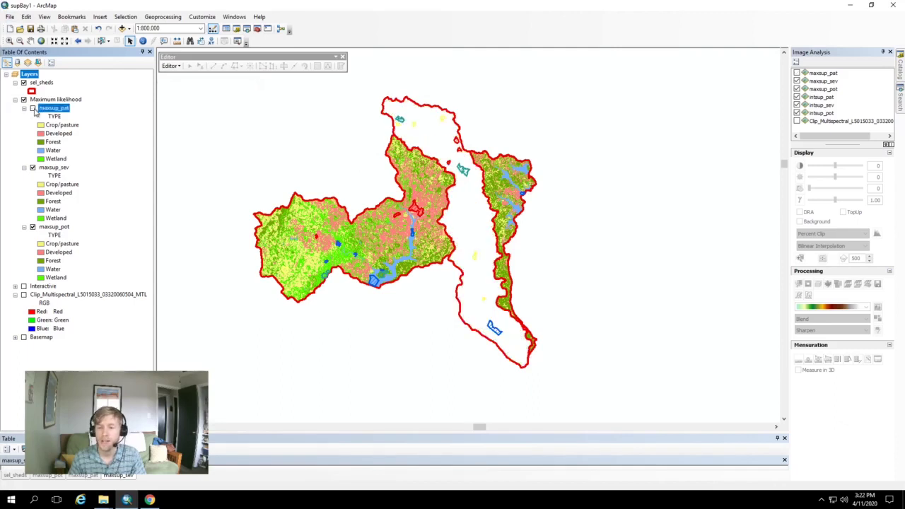
pyautogui.click(34, 168)
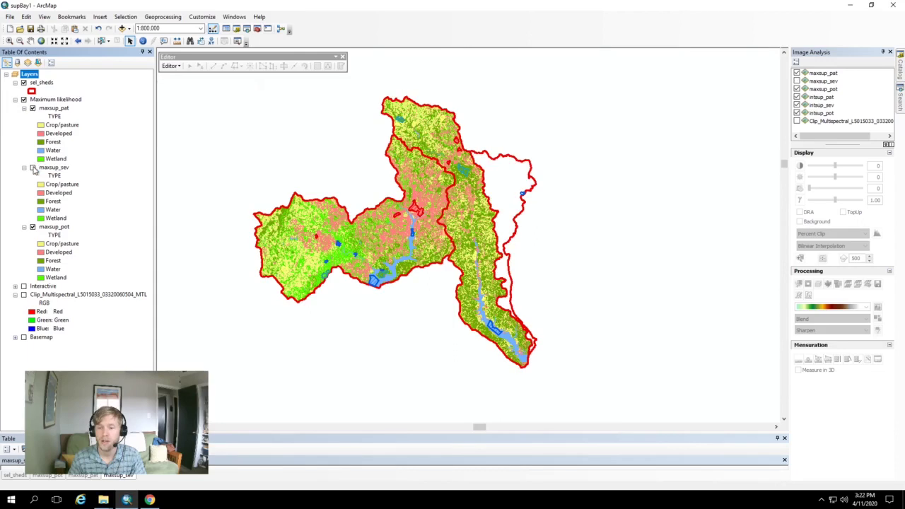
pyautogui.click(33, 169)
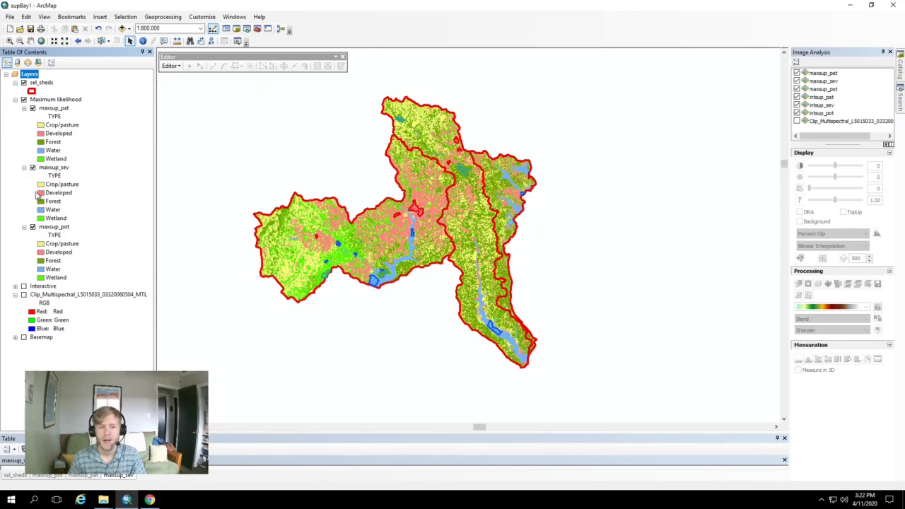
# Step: Turn on the Interactive layer group and toggle the Maximum likelihood group to compare both classifications on the map
pyautogui.click(24, 289)
pyautogui.click(23, 286)
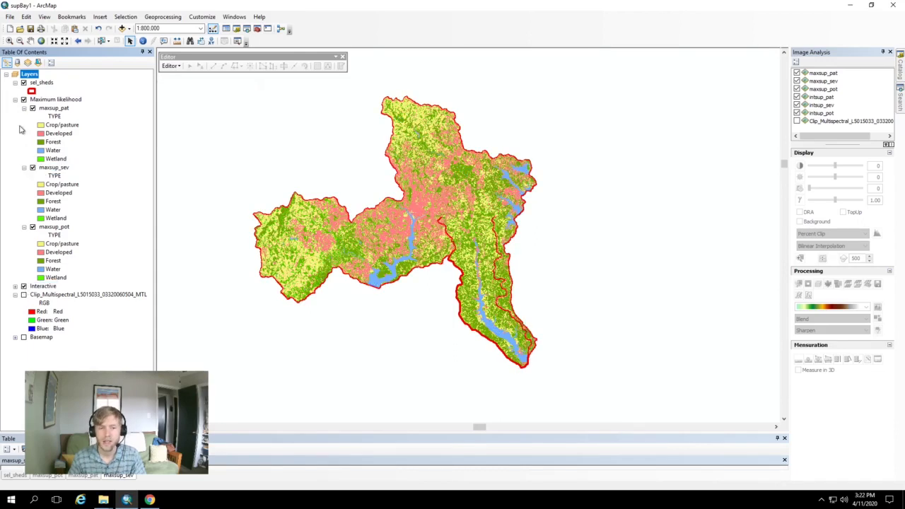
pyautogui.click(23, 100)
pyautogui.click(23, 100)
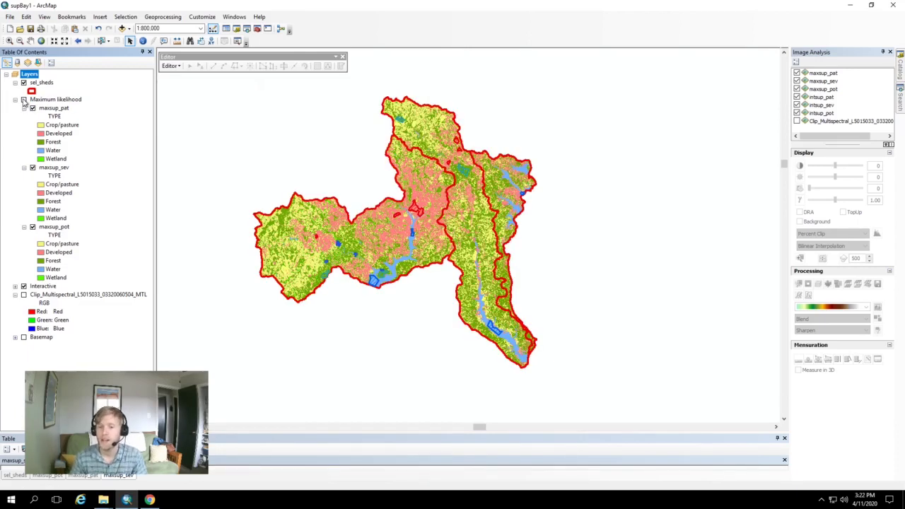
pyautogui.click(23, 100)
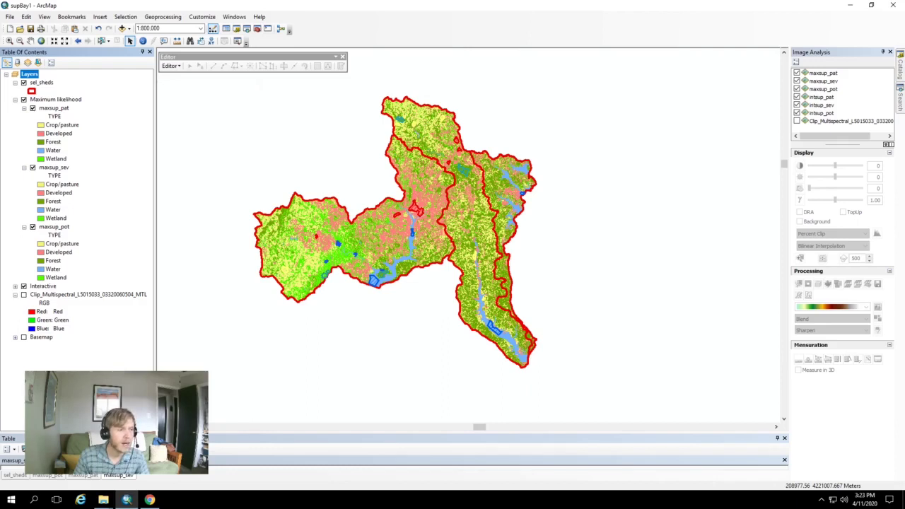
# Step: Switch to the Excel workbook and examine the Middle Potomac maximum likelihood percentages, especially the Wetlands and Forest values
pyautogui.moveTo(0, 173); pyautogui.dragTo(330, 0)
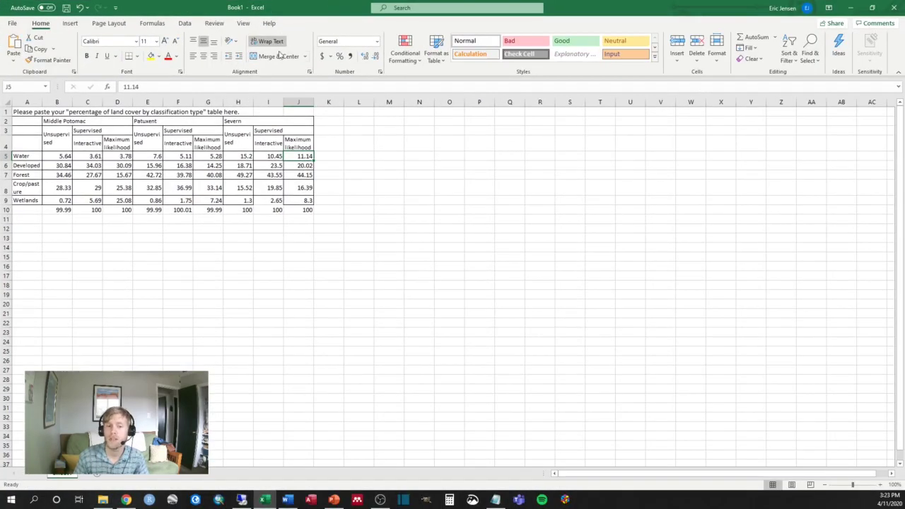
pyautogui.scroll(2, 189, 143)
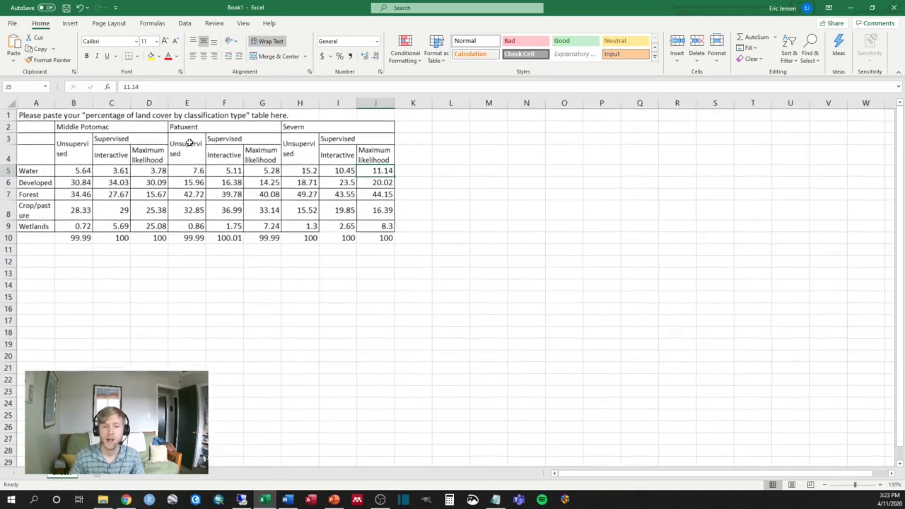
pyautogui.scroll(2, 190, 143)
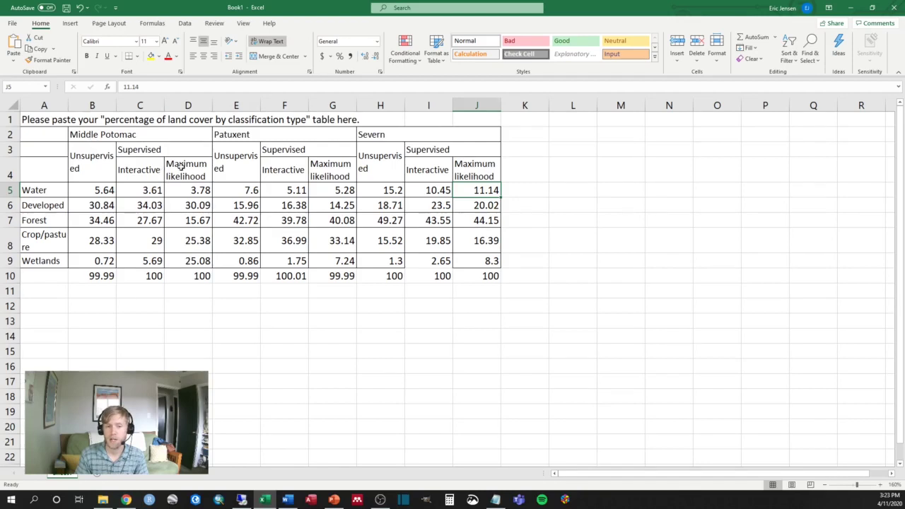
pyautogui.moveTo(180, 166); pyautogui.dragTo(194, 262)
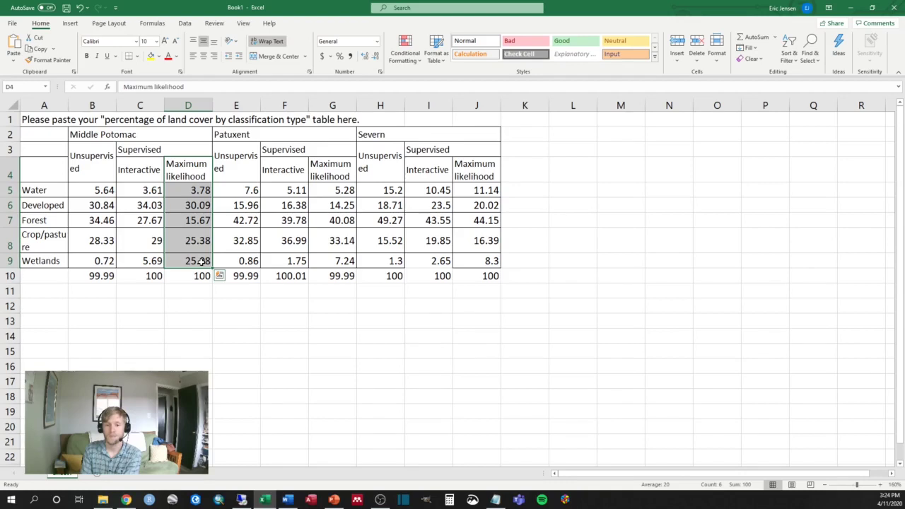
pyautogui.click(201, 260)
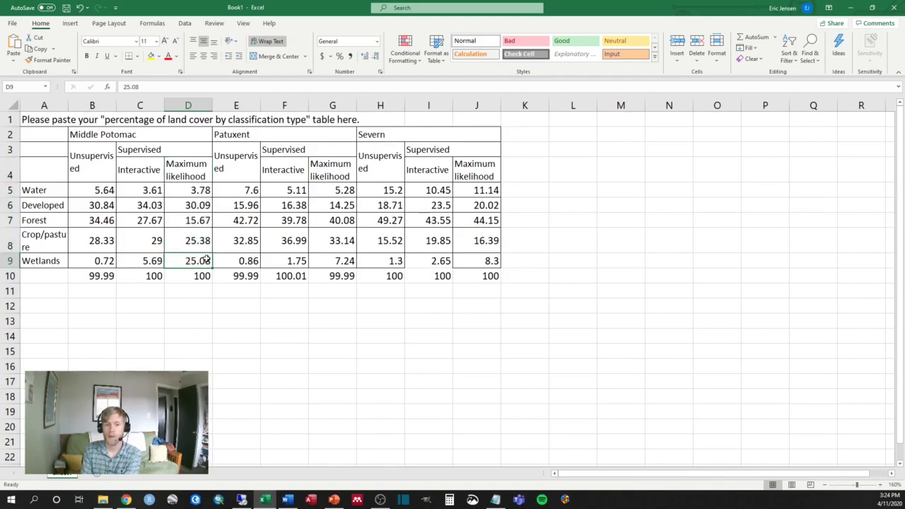
pyautogui.click(187, 220)
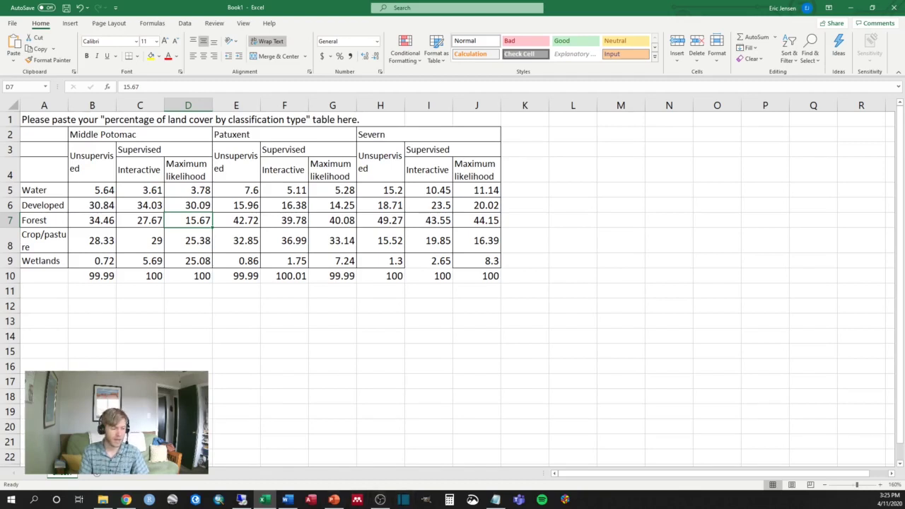
# Step: Return to the lab instructions in the browser and read step 6 on the comparison table, Deliverable 3 and questions Q5 to Q9
pyautogui.hotkey('alt', 'Tab')
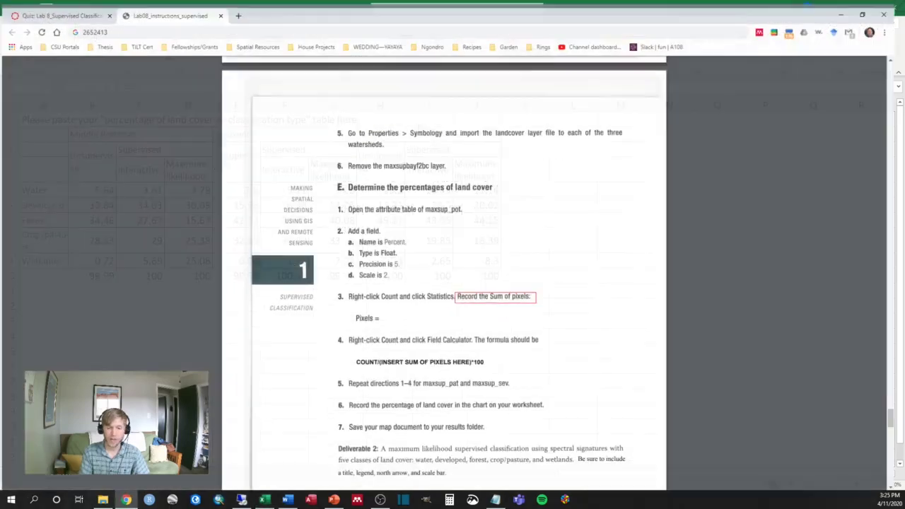
pyautogui.scroll(-5, 473, 271)
pyautogui.scroll(-4, 473, 270)
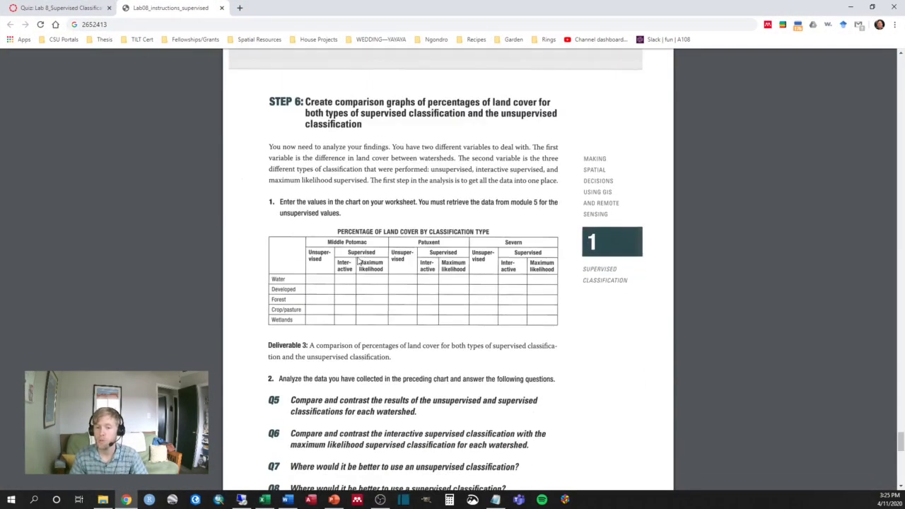
pyautogui.scroll(-2, 359, 242)
pyautogui.scroll(1, 353, 177)
pyautogui.scroll(1, 350, 120)
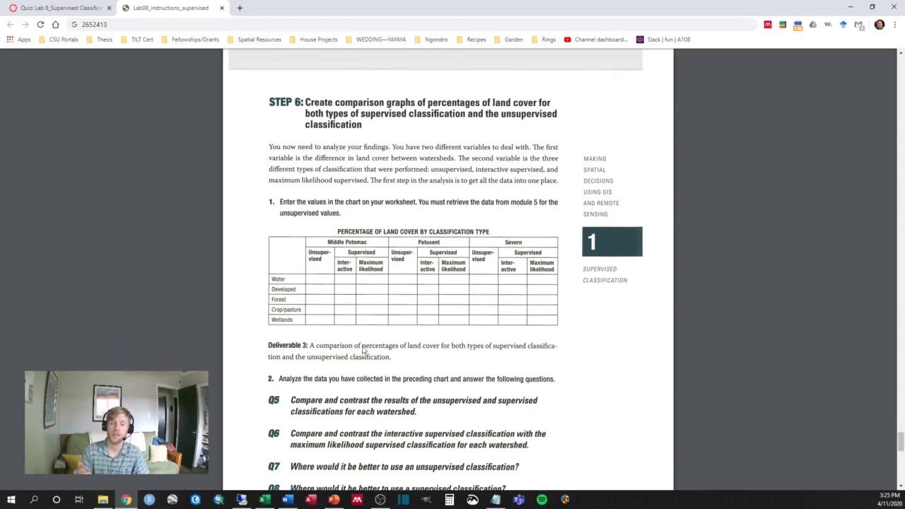
pyautogui.scroll(-5, 362, 350)
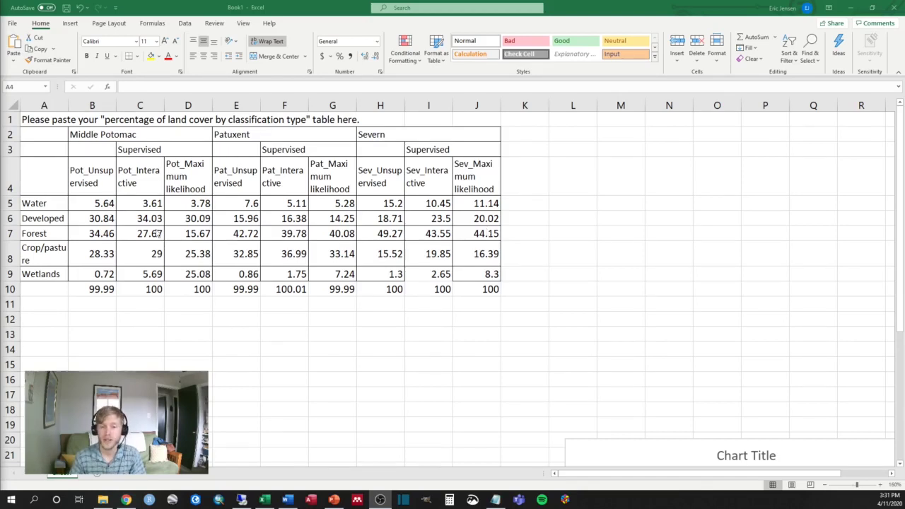
pyautogui.moveTo(260, 205); pyautogui.dragTo(346, 3)
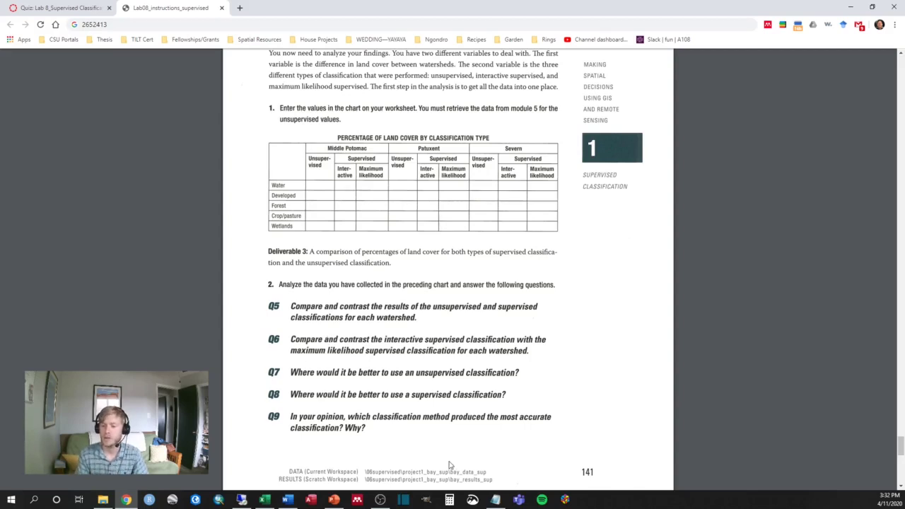
# Step: Return to Excel, highlight the watershed-prefixed classification headers in B4:J4, and delete the existing chart below the table
pyautogui.click(268, 501)
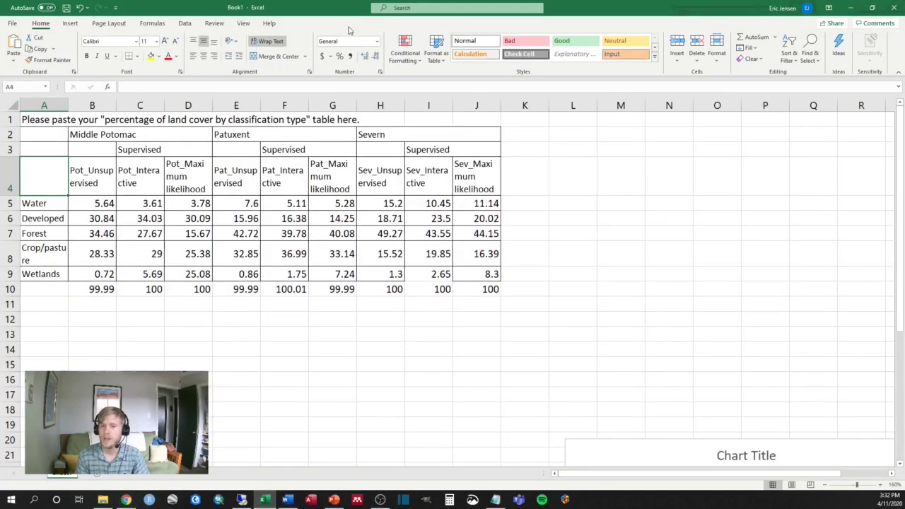
pyautogui.click(100, 164)
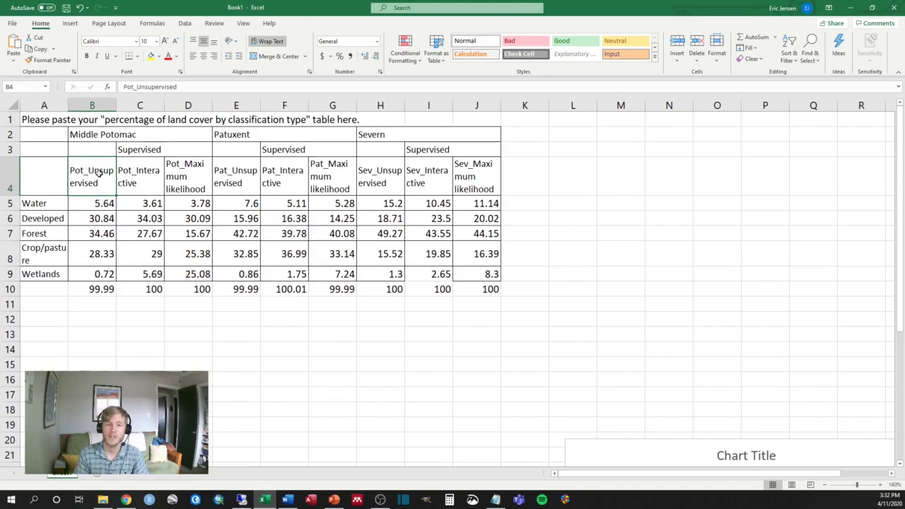
pyautogui.moveTo(111, 177); pyautogui.dragTo(473, 175)
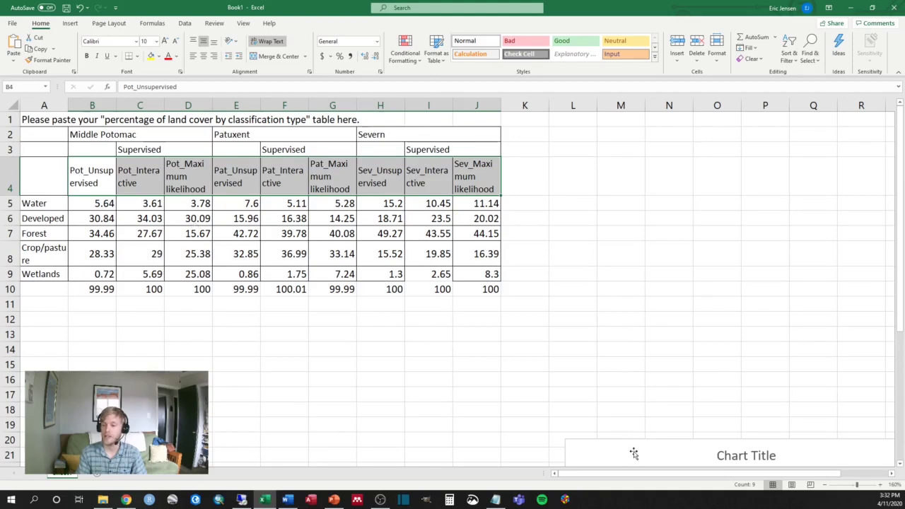
pyautogui.moveTo(632, 454); pyautogui.dragTo(452, 334)
pyautogui.press('Delete')
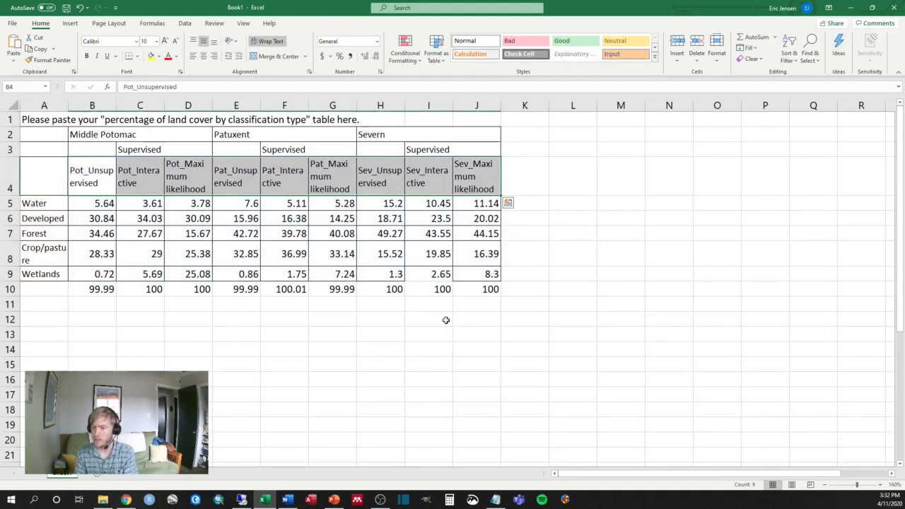
# Step: Insert the recommended Stacked Bar chart from the land-cover percentages and headers in A4:J9, leaving out the totals row
pyautogui.click(48, 170)
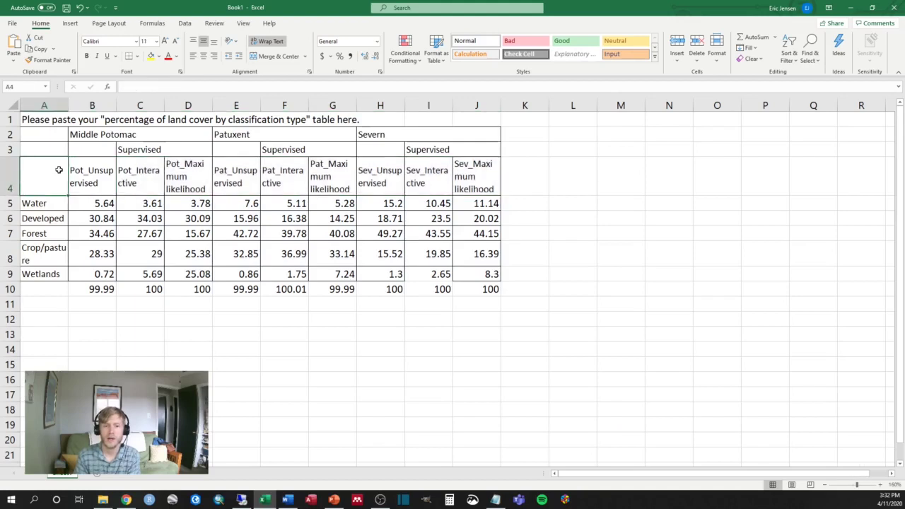
pyautogui.moveTo(67, 188); pyautogui.dragTo(483, 274)
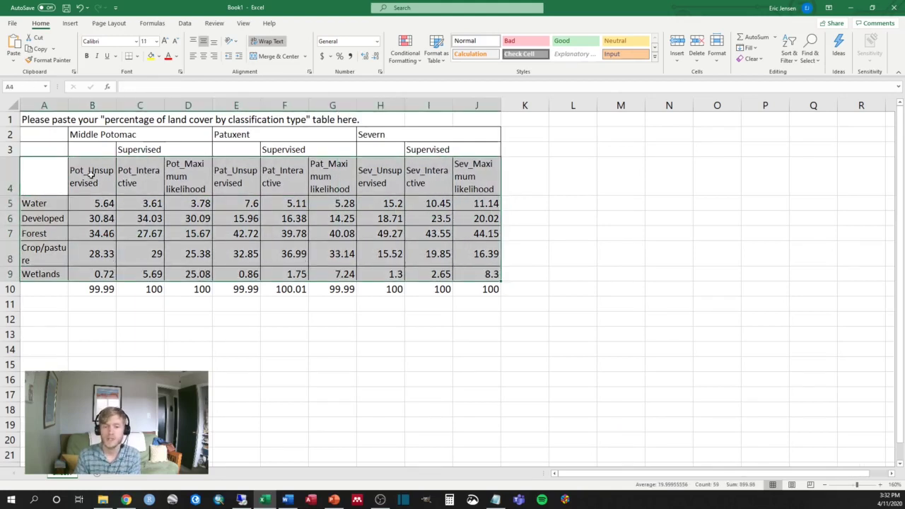
pyautogui.click(185, 24)
pyautogui.click(165, 24)
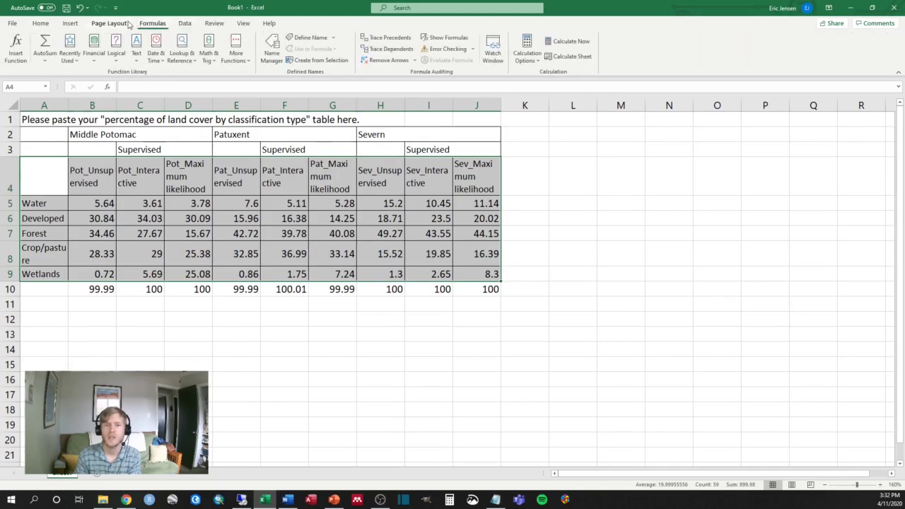
pyautogui.click(190, 24)
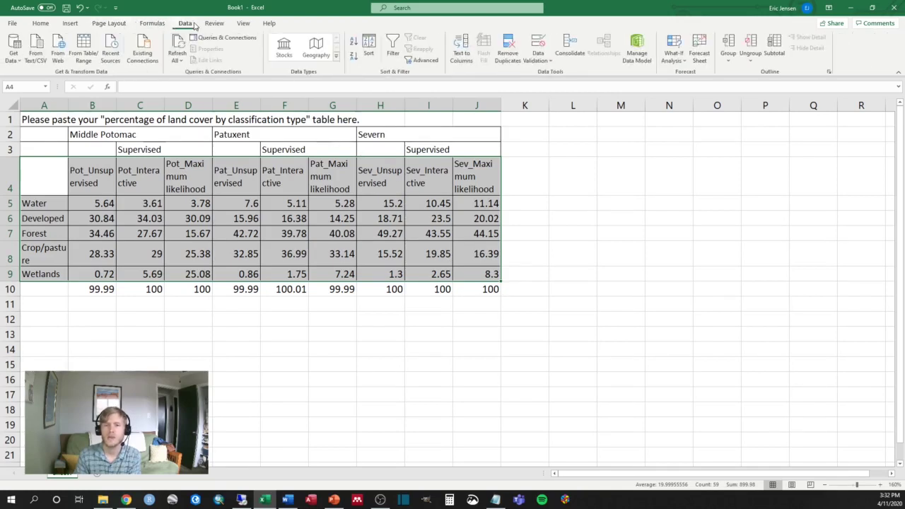
pyautogui.click(214, 24)
pyautogui.click(106, 23)
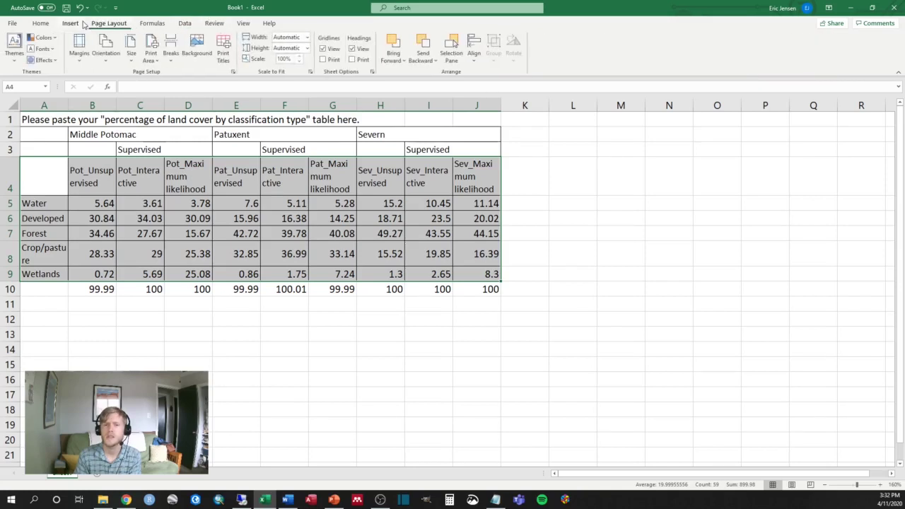
pyautogui.click(80, 24)
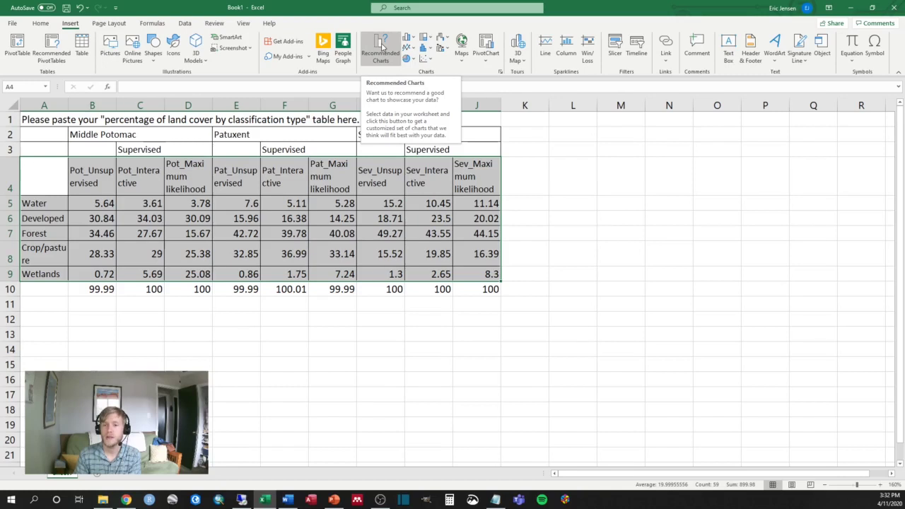
pyautogui.click(382, 47)
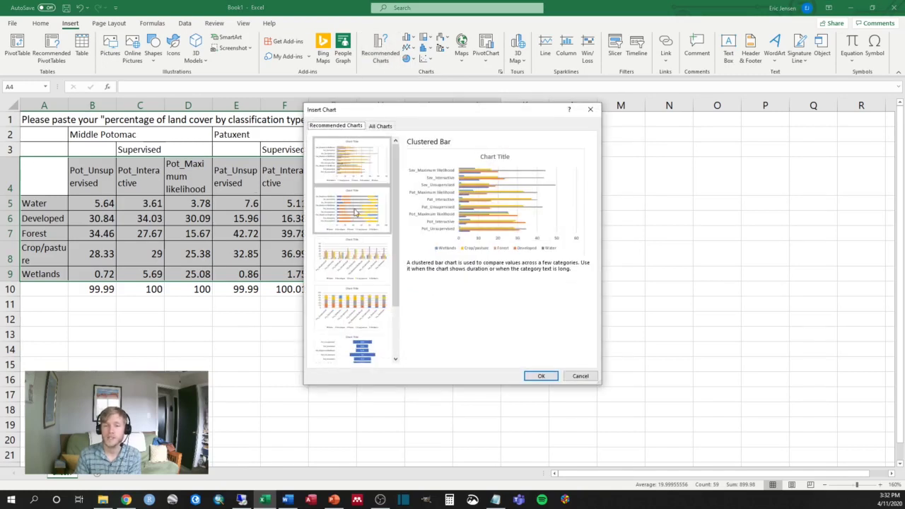
pyautogui.click(357, 214)
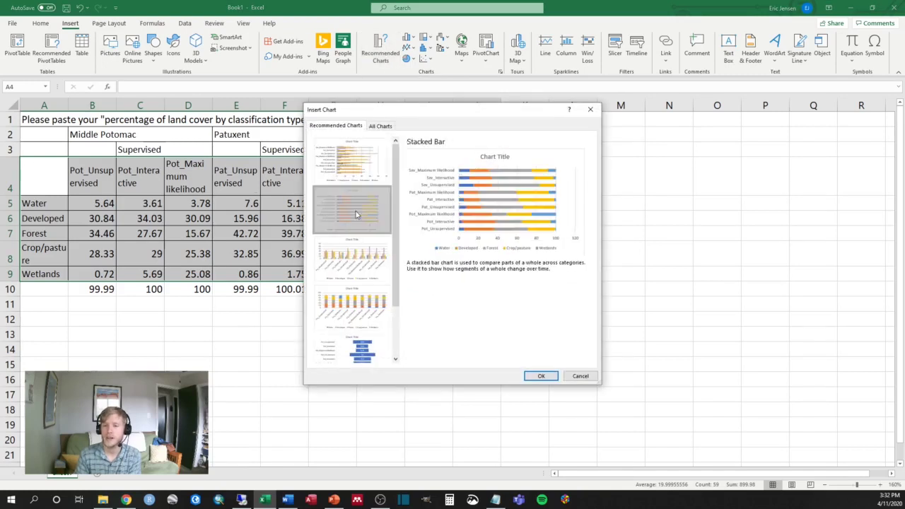
pyautogui.click(541, 376)
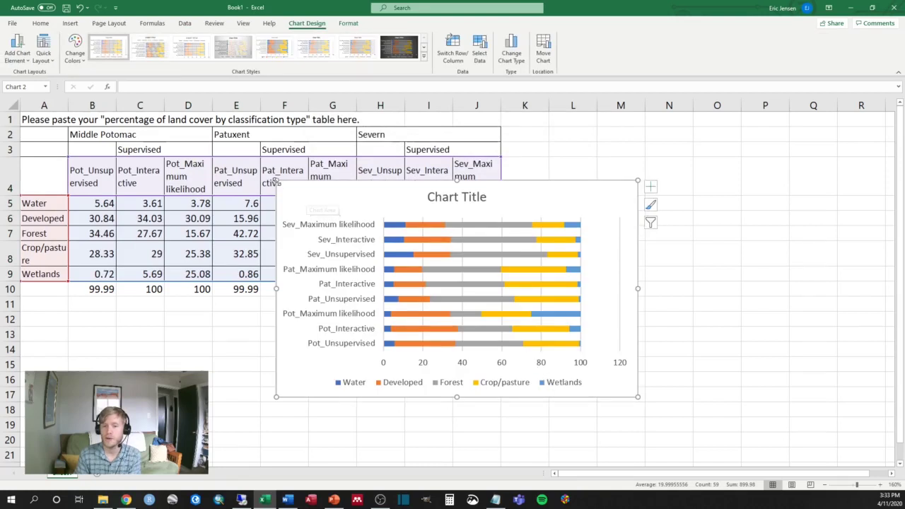
# Step: Move the stacked bar chart up beside the Middle Potomac columns and enlarge it for comparing the land-cover segments
pyautogui.moveTo(318, 202); pyautogui.dragTo(230, 170)
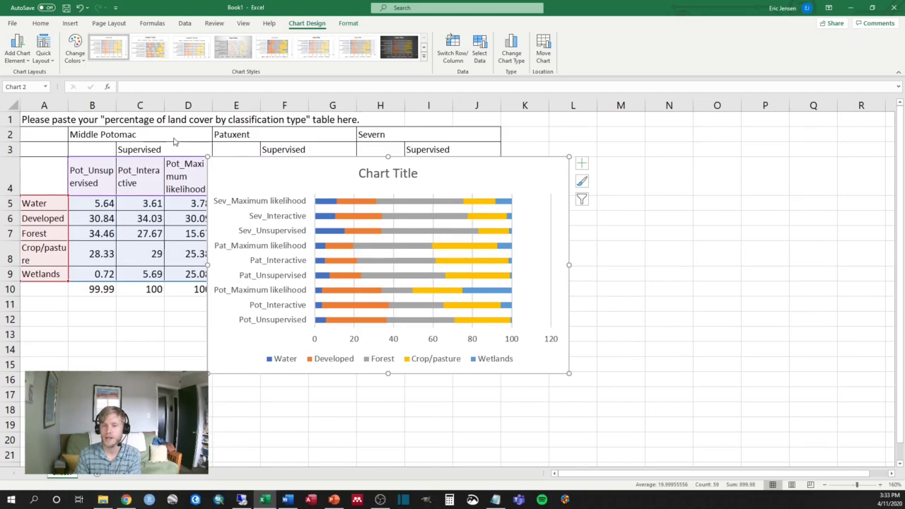
pyautogui.moveTo(564, 373); pyautogui.dragTo(632, 406)
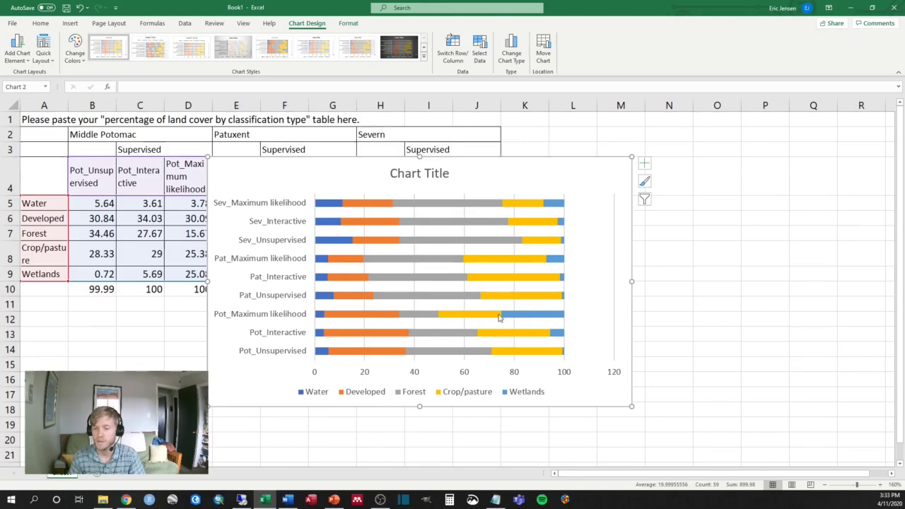
pyautogui.moveTo(517, 320)
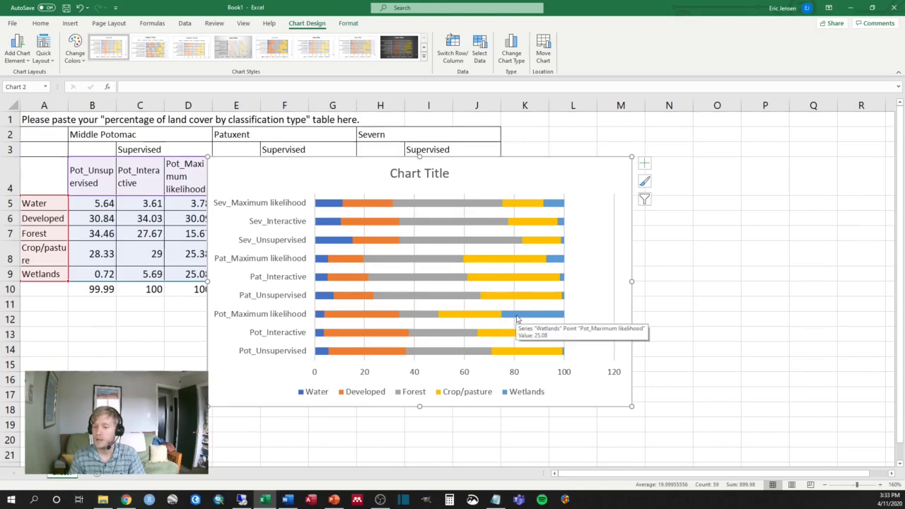